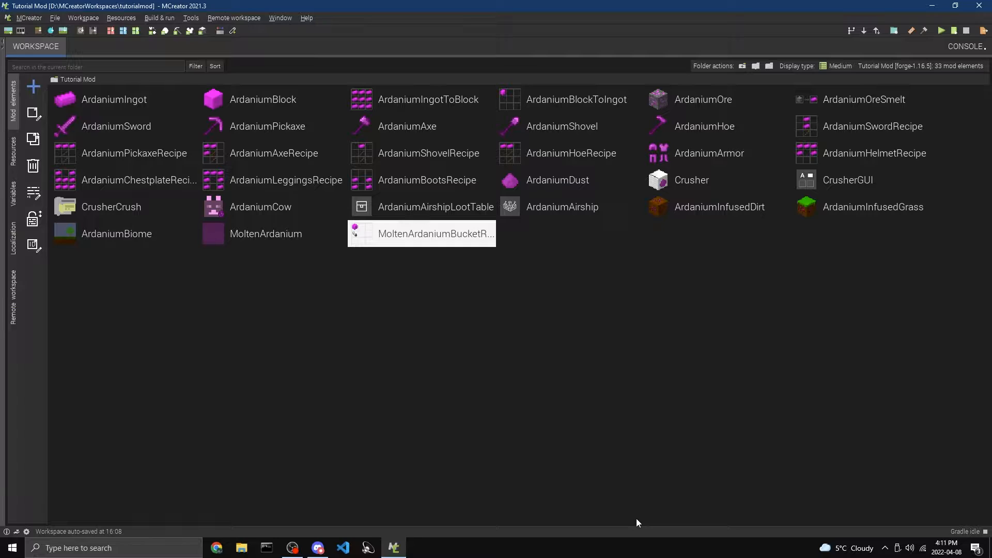
left_click(123, 239)
left_click_drag(107, 284, 129, 300)
left_click(175, 242)
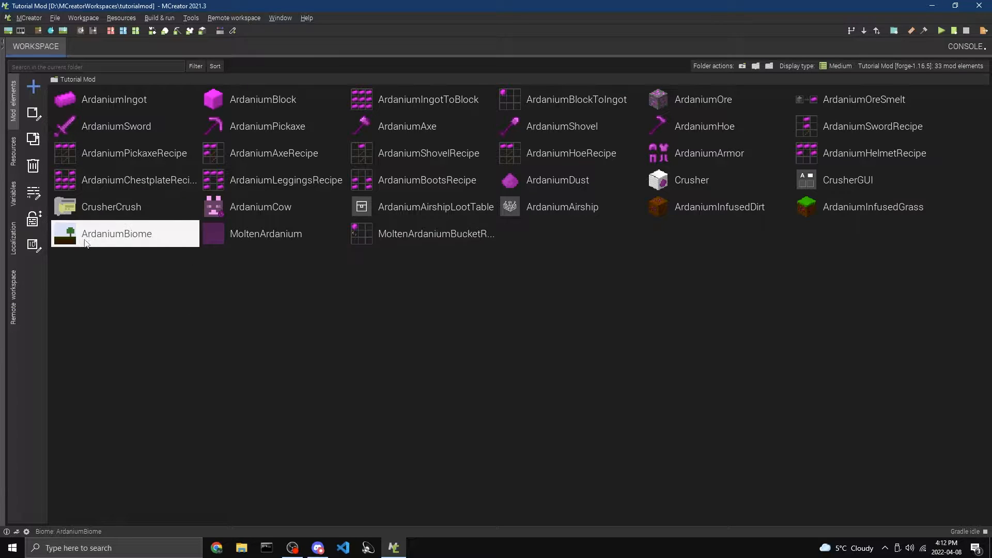
left_click(248, 329)
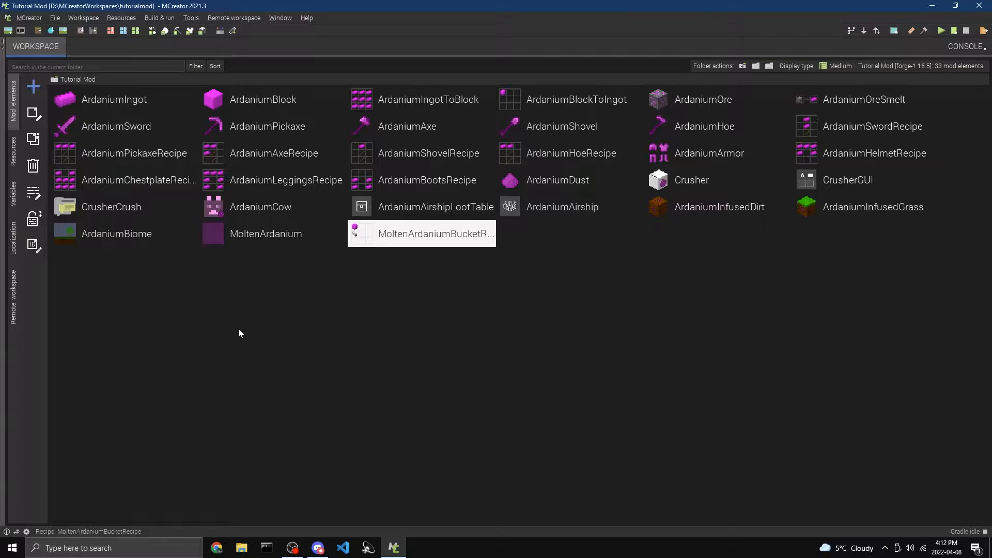
Create a new Dimension mod element named ArdaniumDimension
left_click(32, 85)
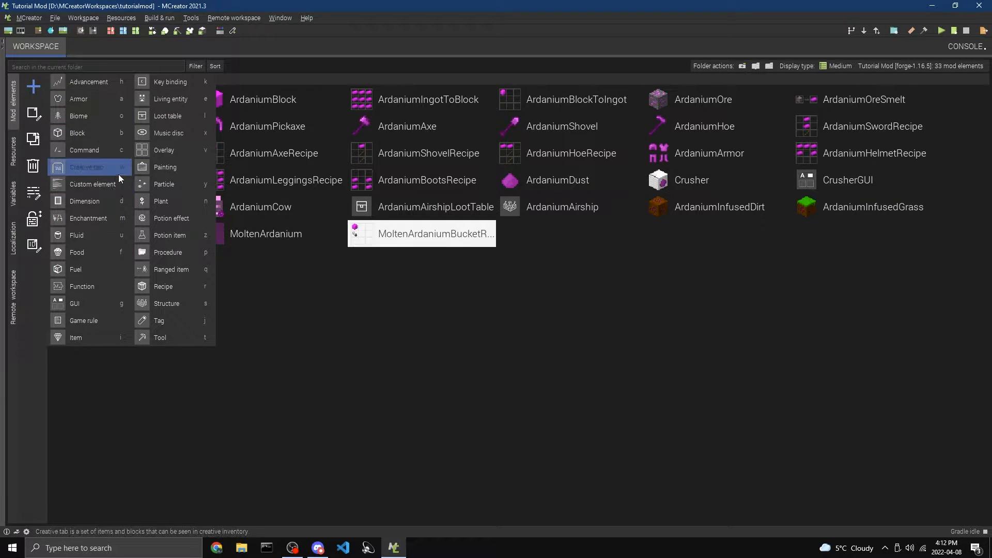
left_click(101, 204)
type("Ardaniumj")
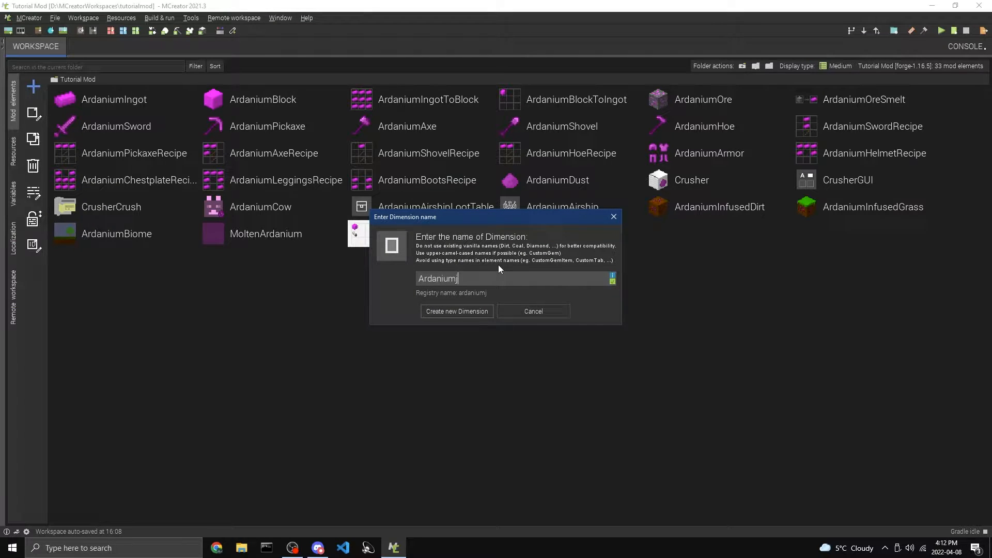
key("BackSpace")
type("Dimension")
left_click(483, 312)
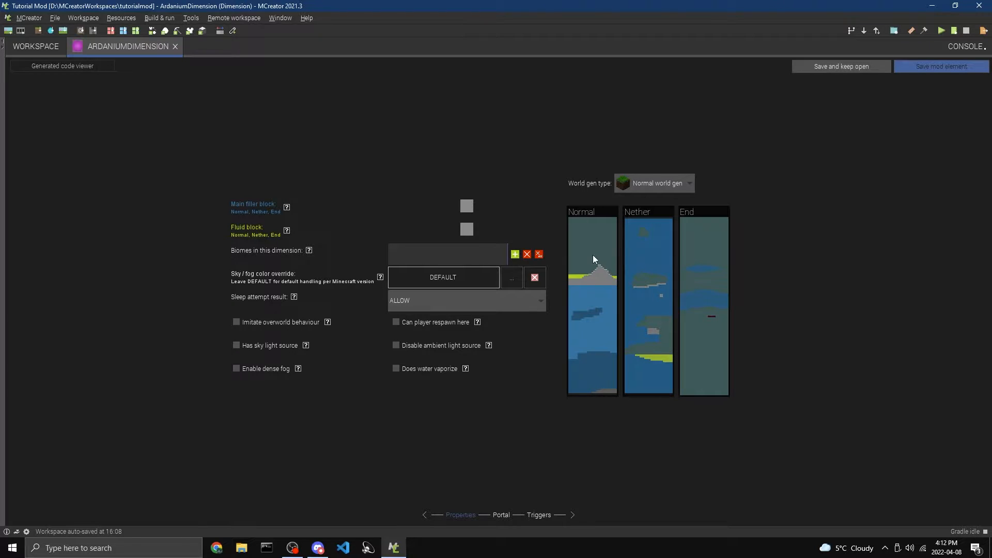
Choose Normal world gen as the dimension's world generation type
left_click(675, 177)
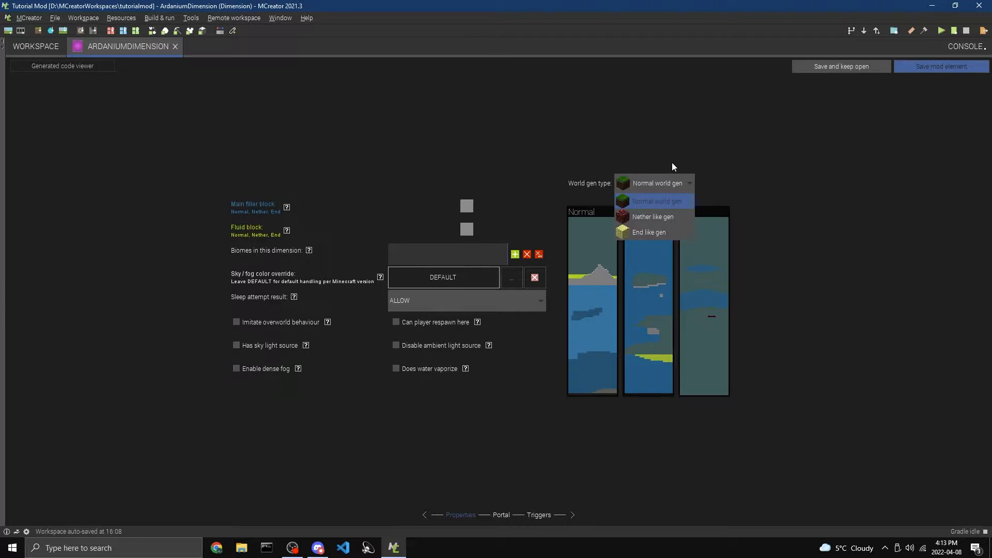
left_click(671, 163)
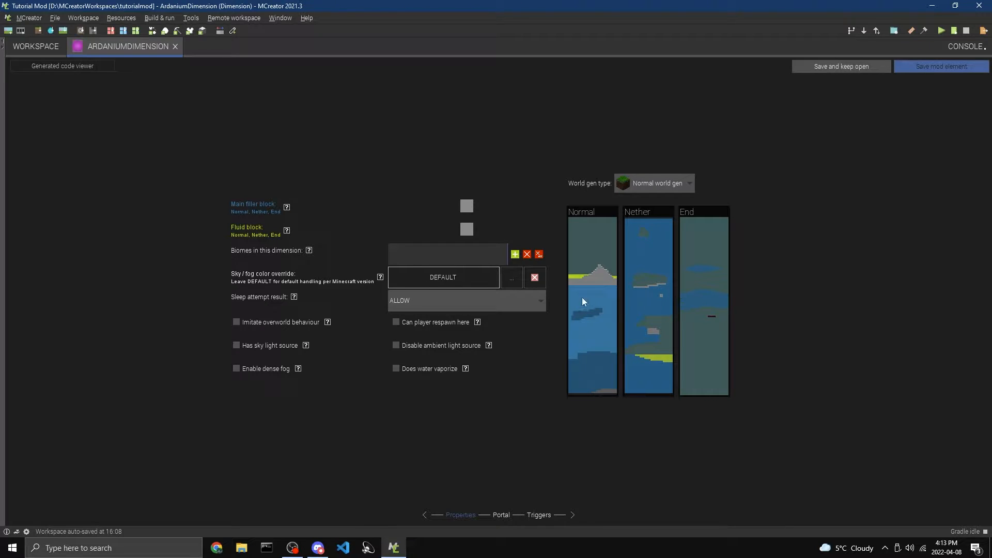
left_click(658, 185)
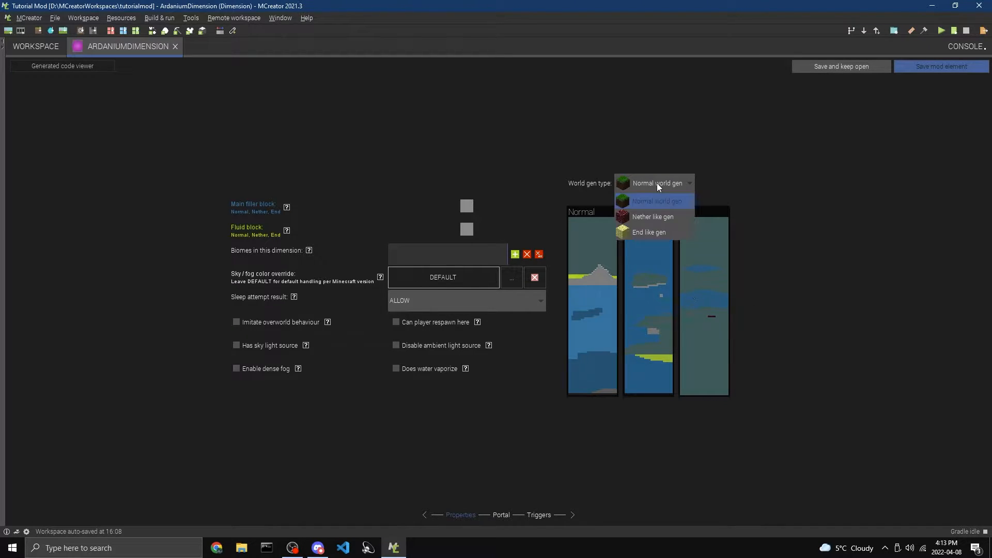
left_click(652, 207)
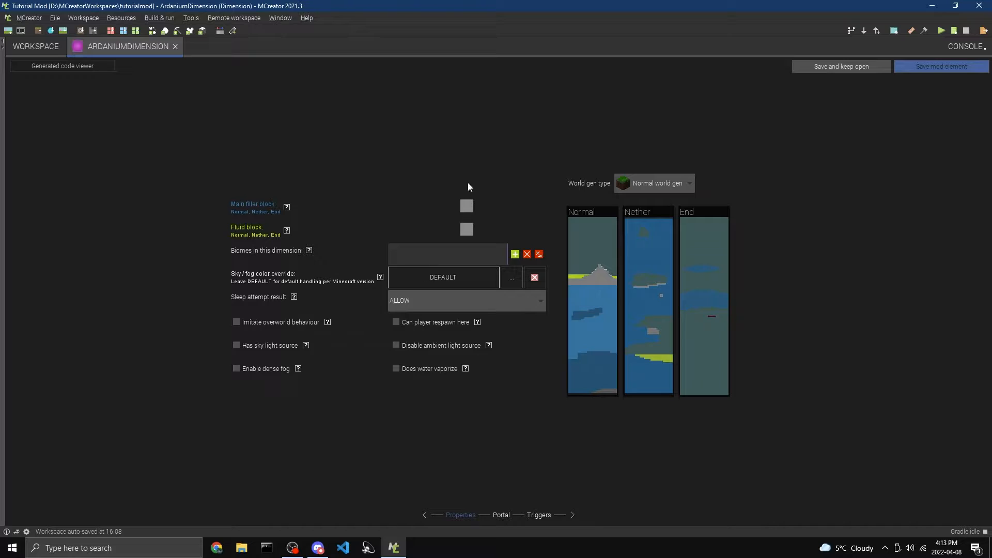
Set the dimension's main filler block to Stone and its fluid block to MoltenArdanium
left_click(466, 206)
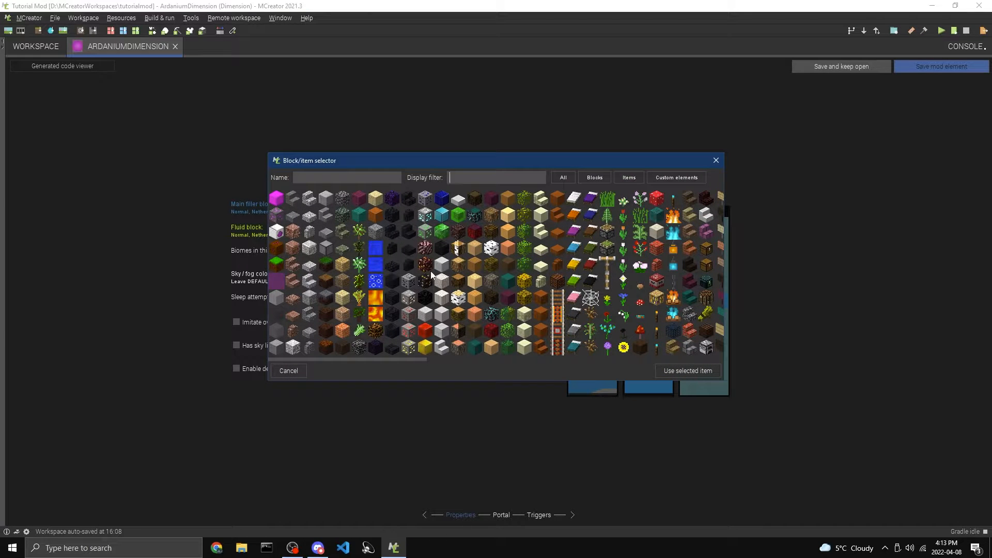
left_click(464, 177)
type("stor")
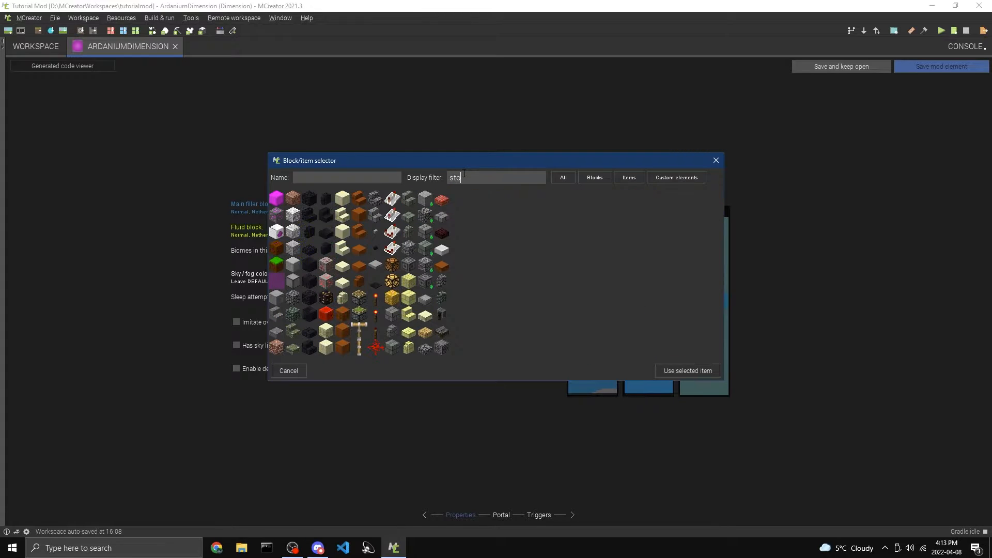
left_click(279, 198)
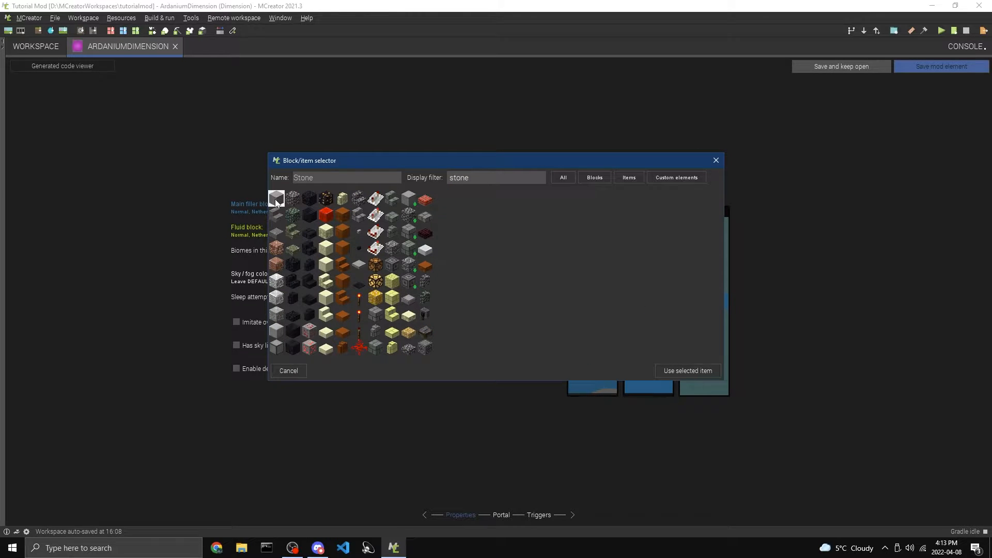
left_click(697, 370)
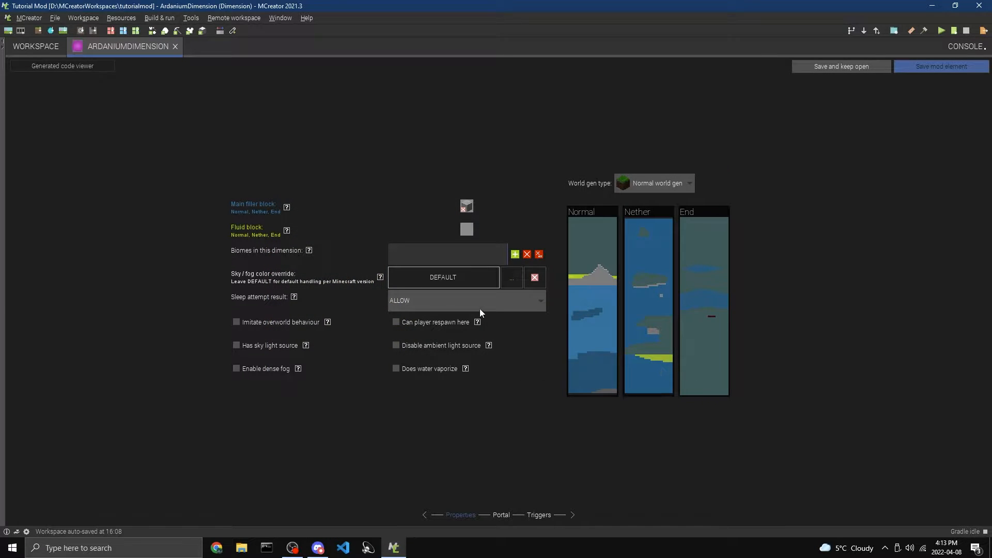
left_click(467, 230)
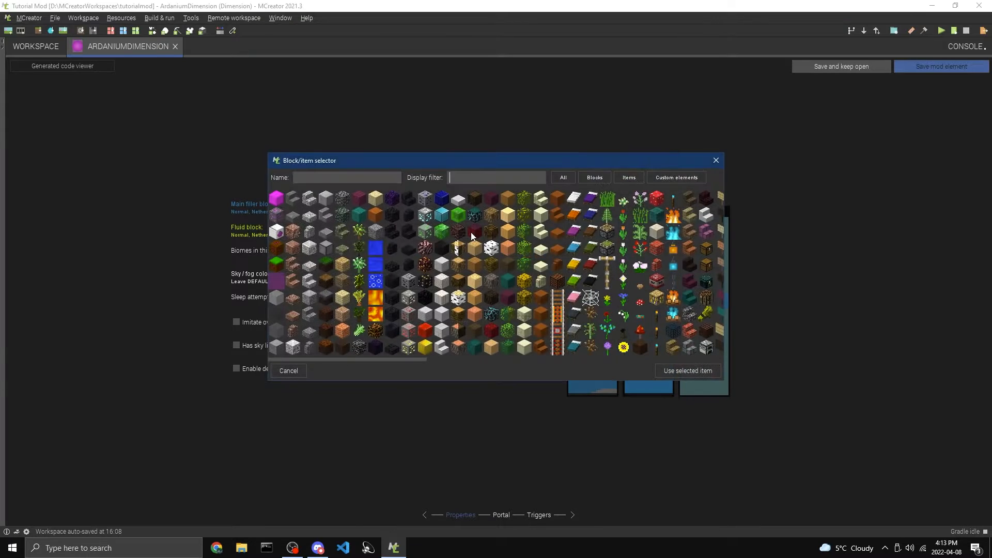
double_click(279, 284)
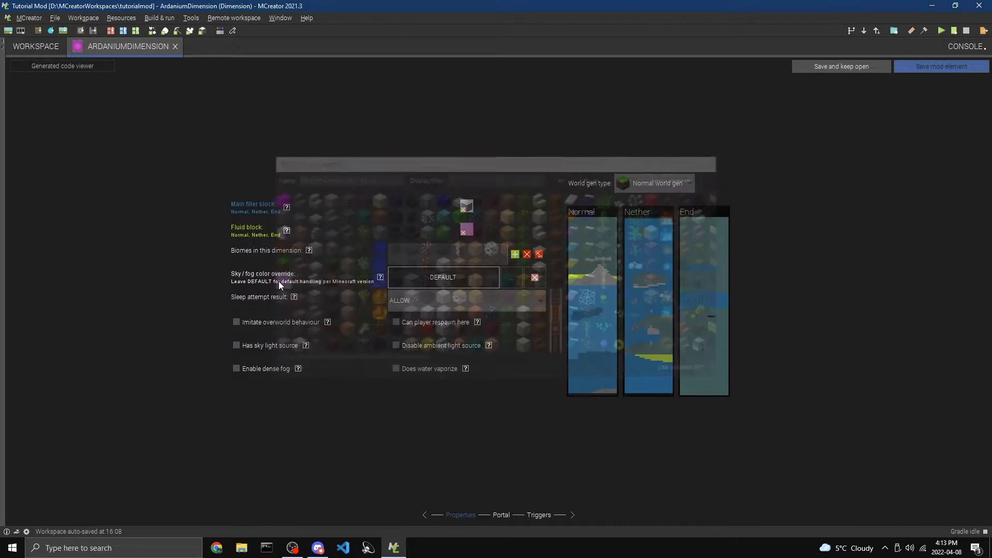
left_click(515, 254)
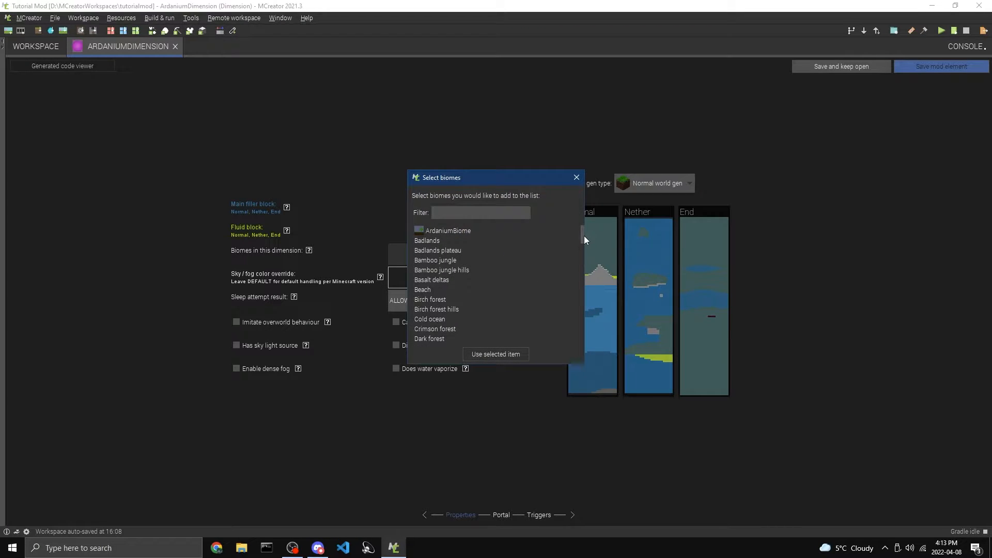
left_click_drag(584, 236, 504, 244)
left_click(439, 231)
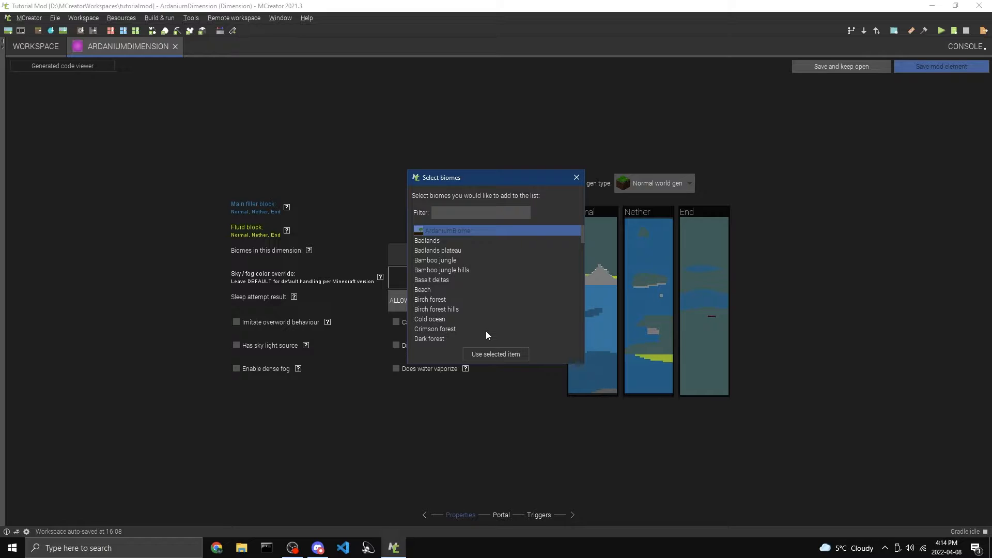
double_click(452, 241)
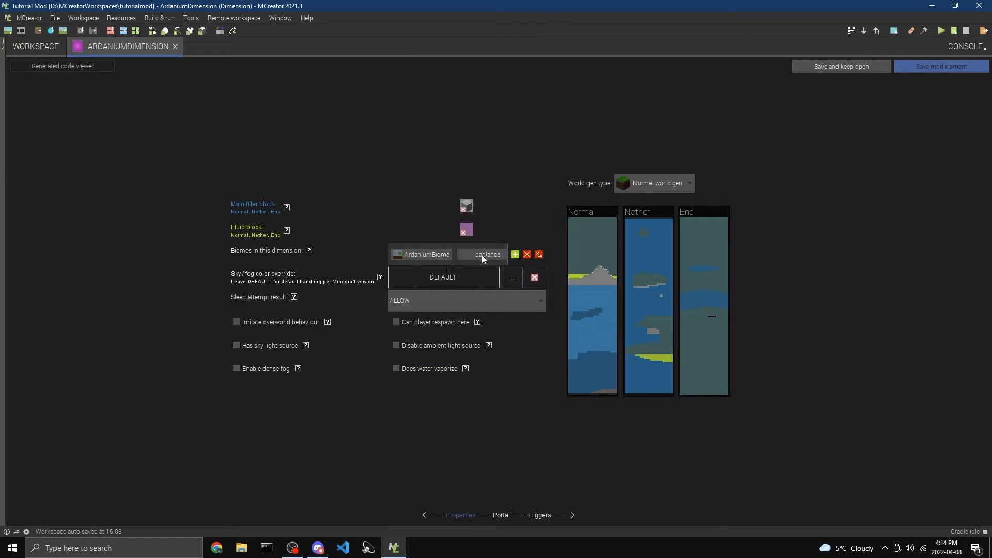
left_click(484, 258)
left_click(527, 257)
left_click(487, 256)
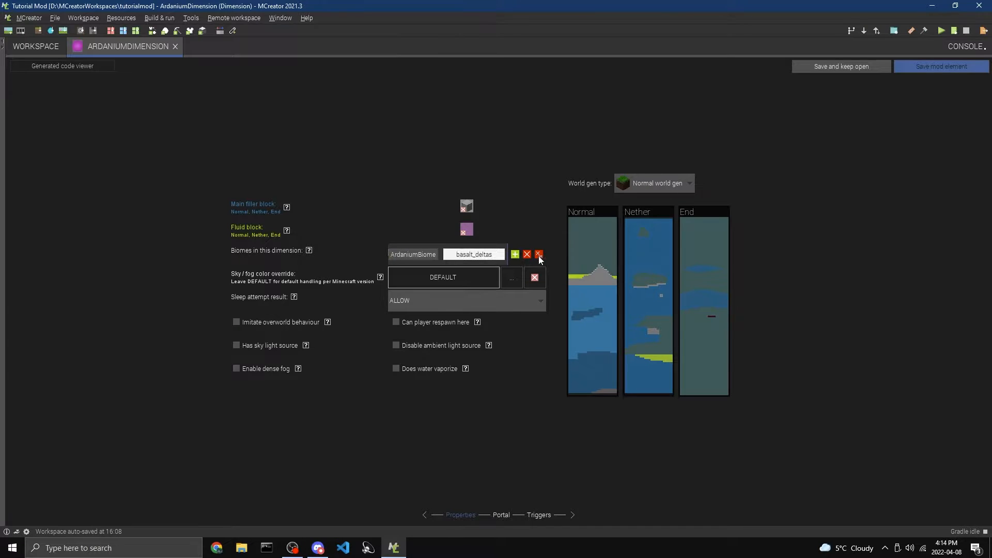
left_click(539, 256)
Add ArdaniumBiome as the only biome in this dimension
left_click(516, 254)
left_click(437, 230)
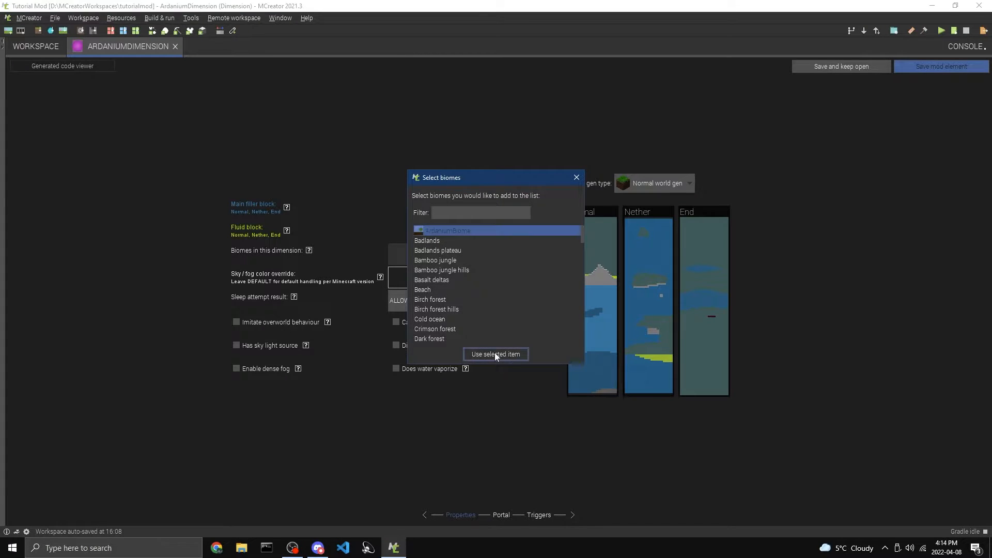
left_click(495, 354)
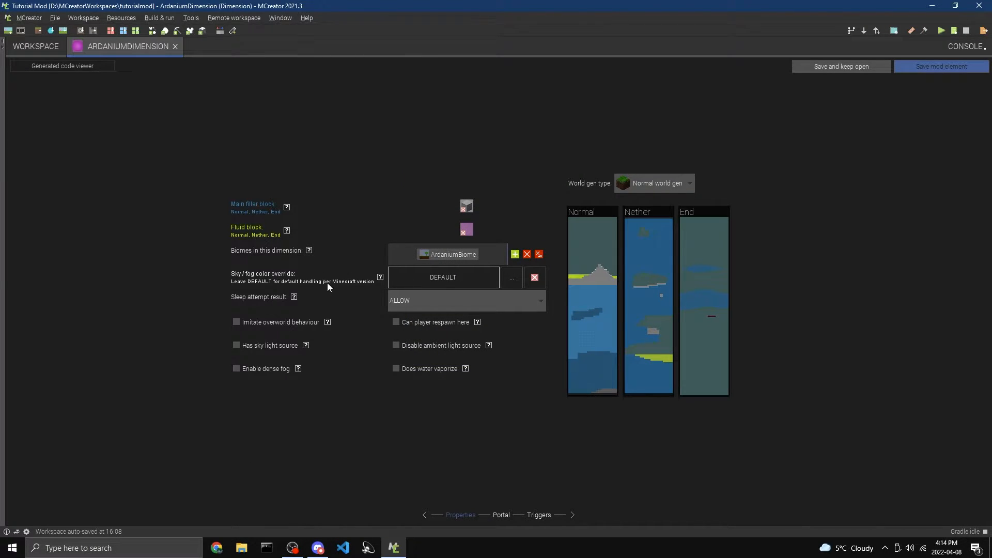
Override the sky and fog color with bright magenta and set the sleep attempt result to BED_EXPLODES
left_click(520, 277)
left_click(458, 255)
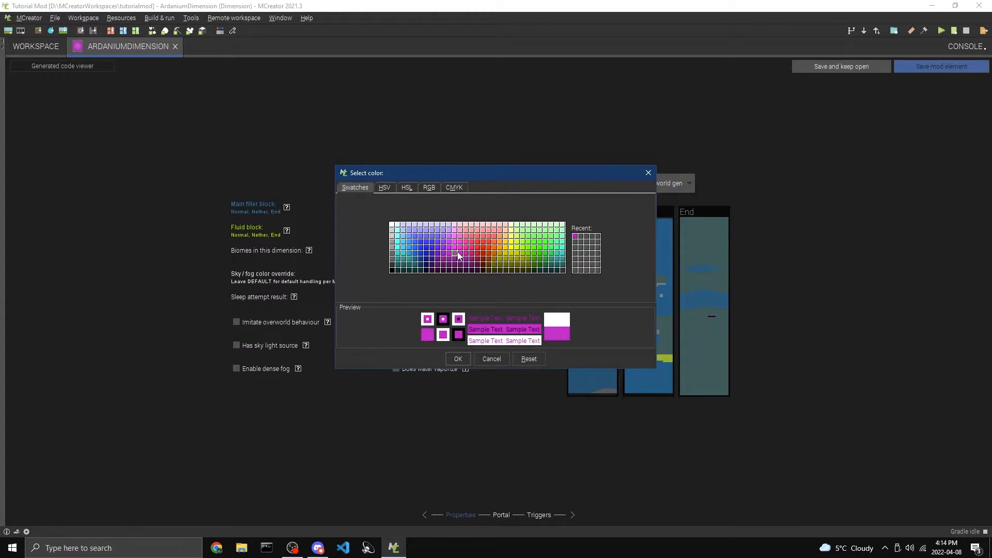
left_click(454, 243)
double_click(454, 249)
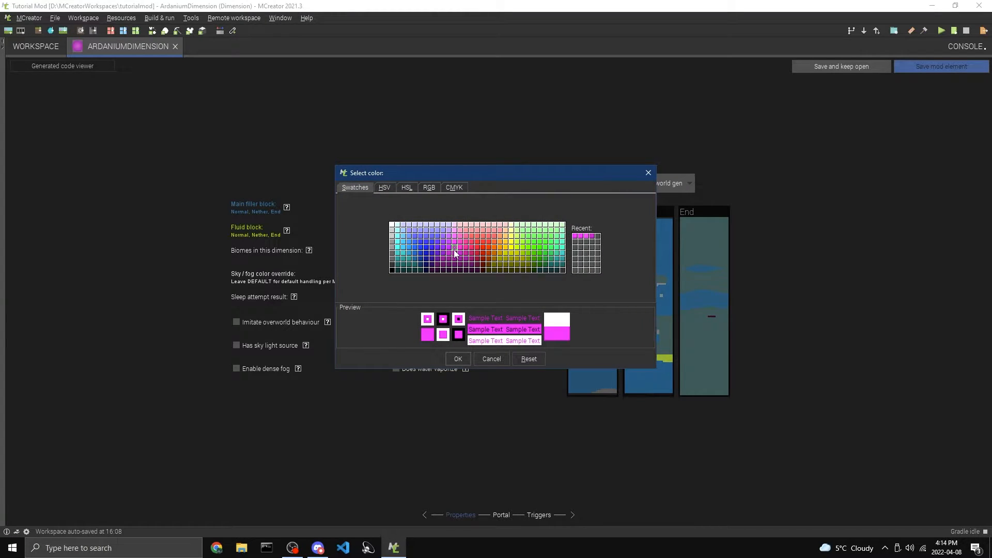
left_click(458, 359)
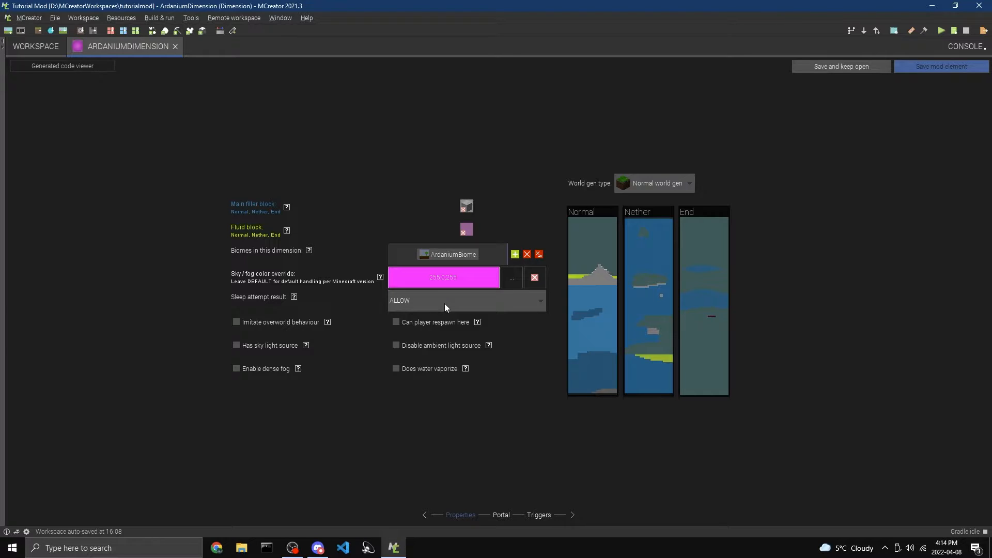
left_click(445, 304)
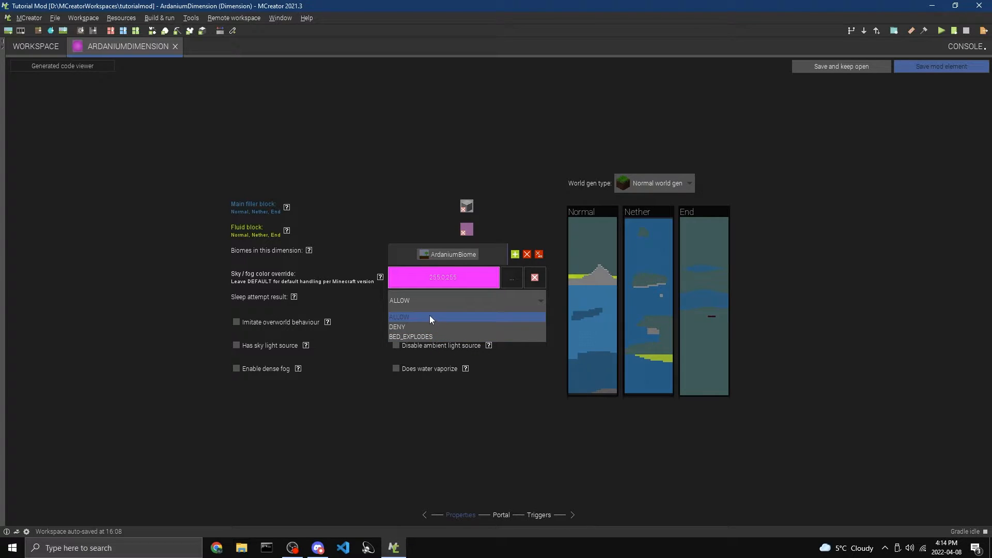
left_click(432, 338)
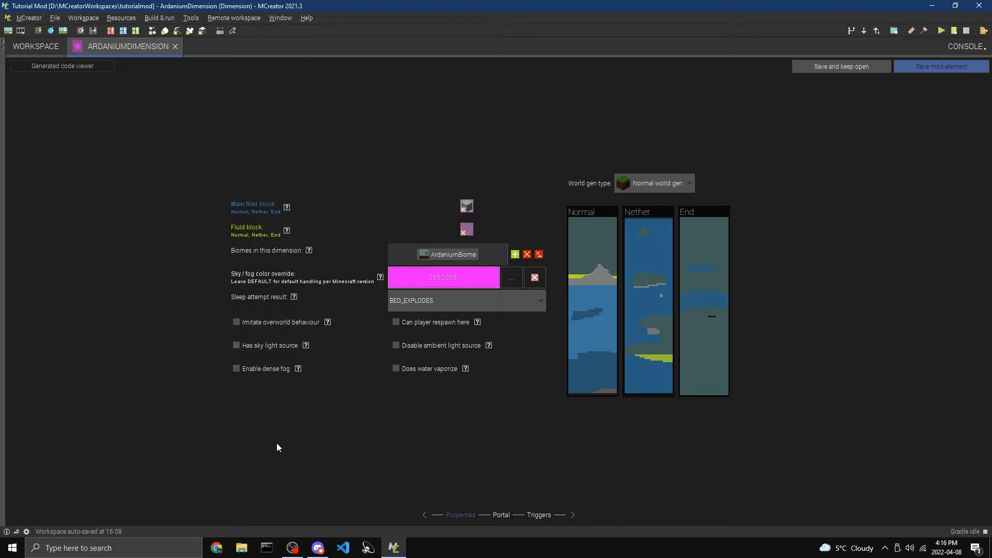
left_click(275, 346)
left_click(259, 351)
left_click(431, 346)
left_click(435, 346)
In the dimension's portal settings, leave the portal enabled and set the portal frame block to ArdaniumBlock
left_click(501, 515)
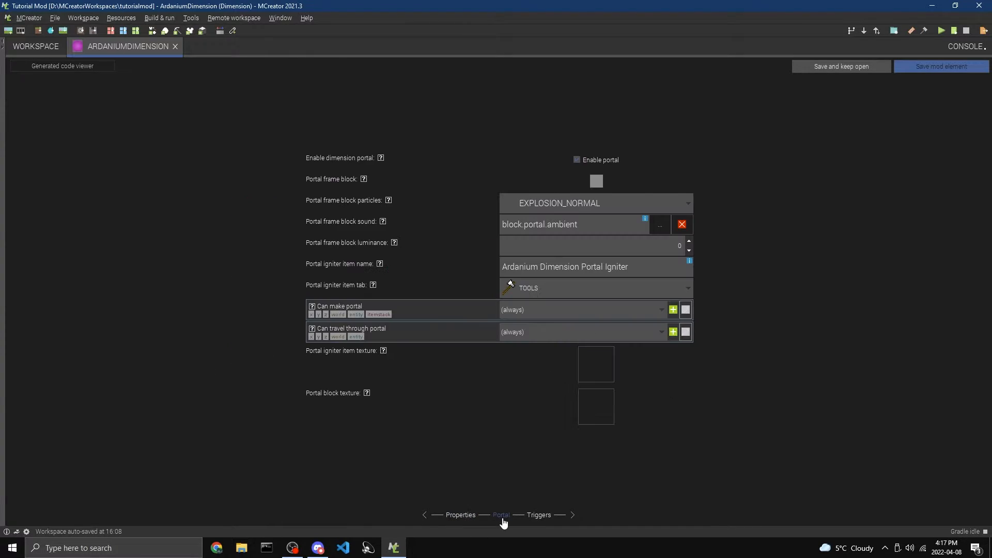
left_click(601, 160)
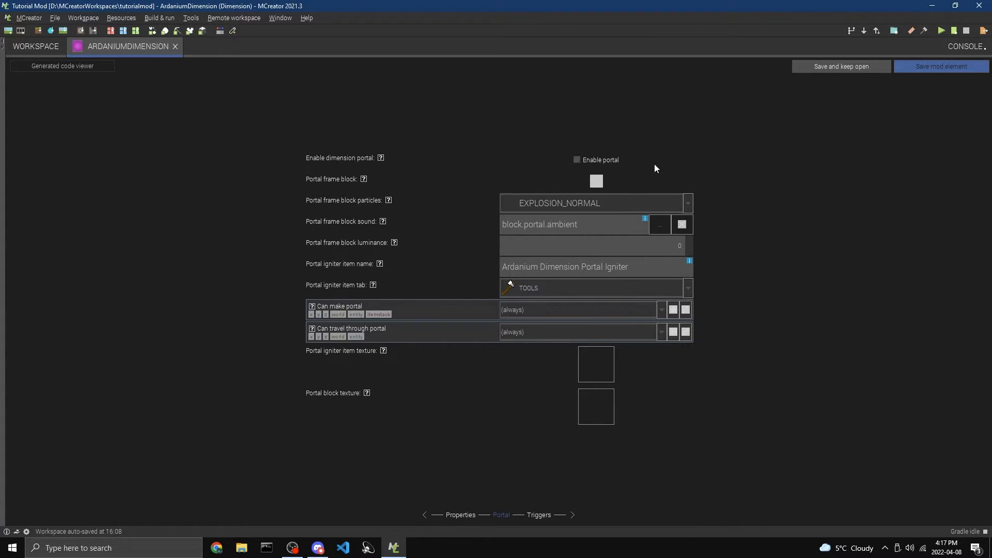
left_click(607, 159)
left_click(594, 183)
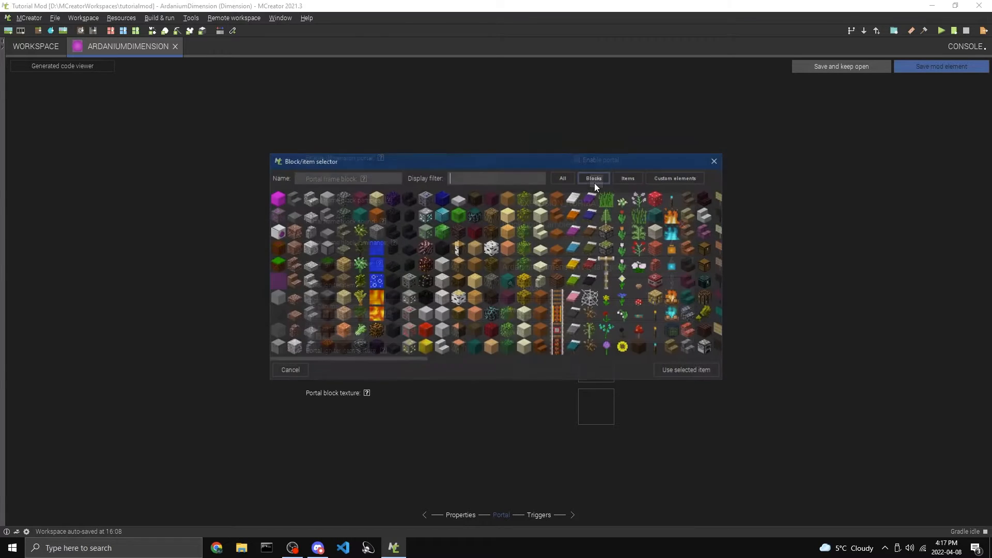
left_click(277, 199)
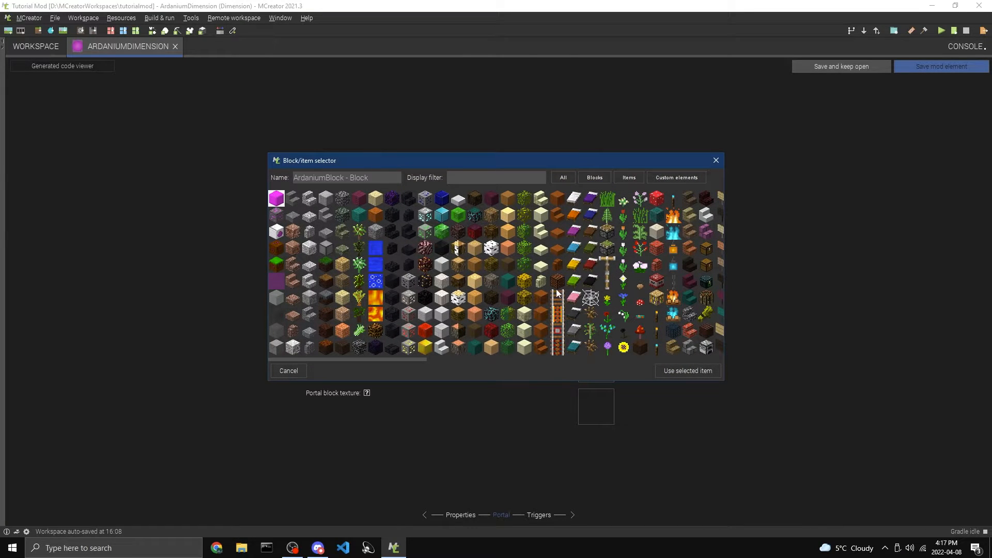
left_click(683, 371)
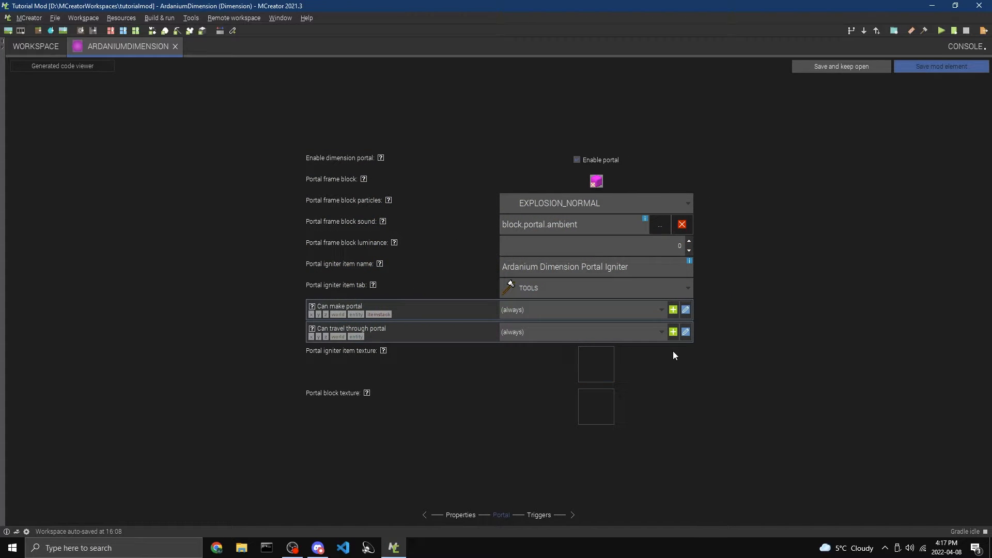
Set the portal frame block particles to PORTAL
left_click(563, 203)
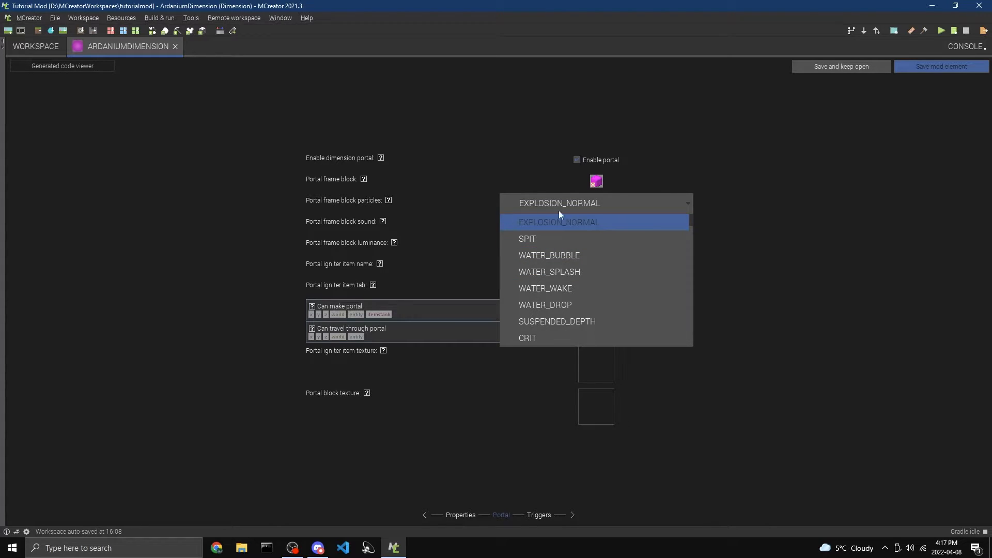
scroll(590, 241, "down", 5)
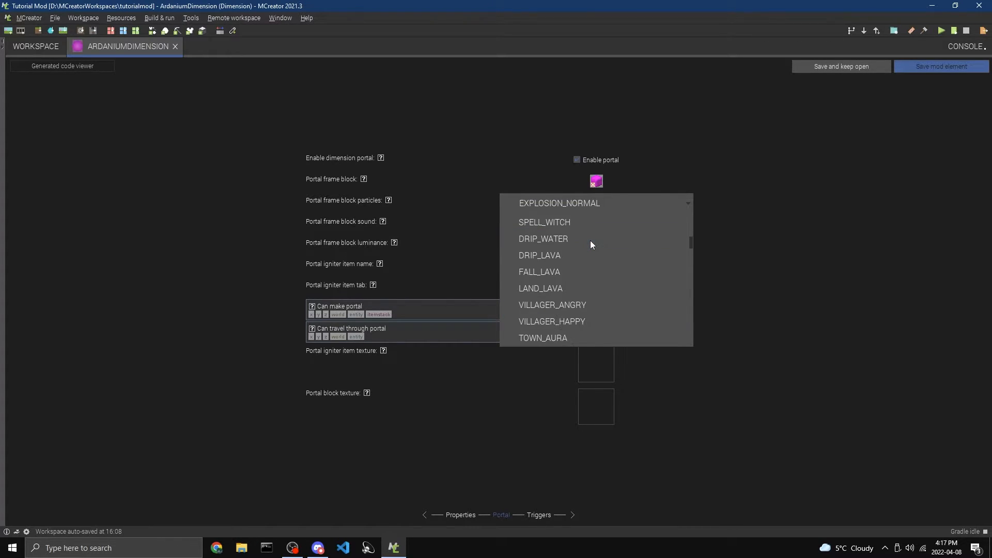
scroll(590, 240, "down", 6)
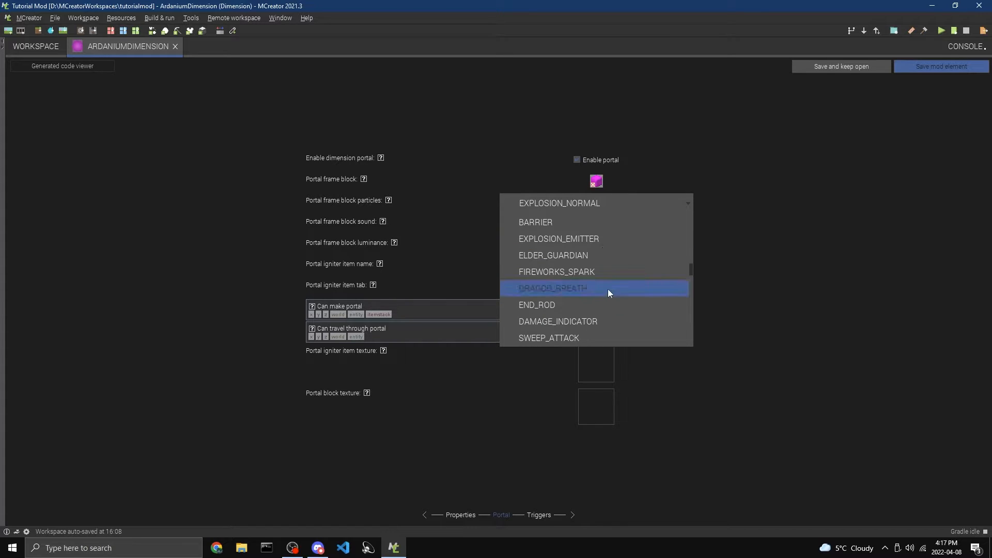
scroll(631, 250, "down", 6)
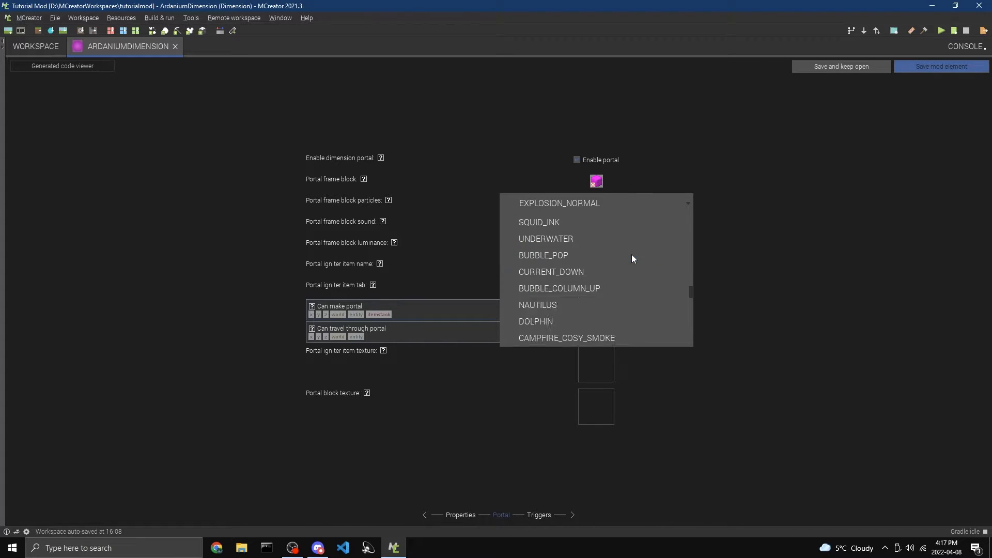
scroll(552, 270, "up", 9)
left_click(543, 274)
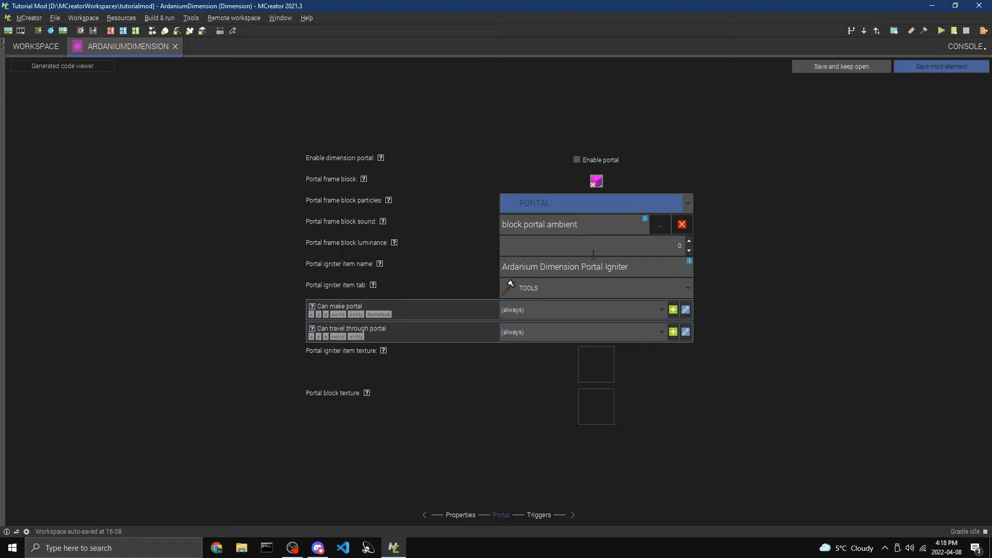
Set the portal frame block luminance to 4
left_click(689, 242)
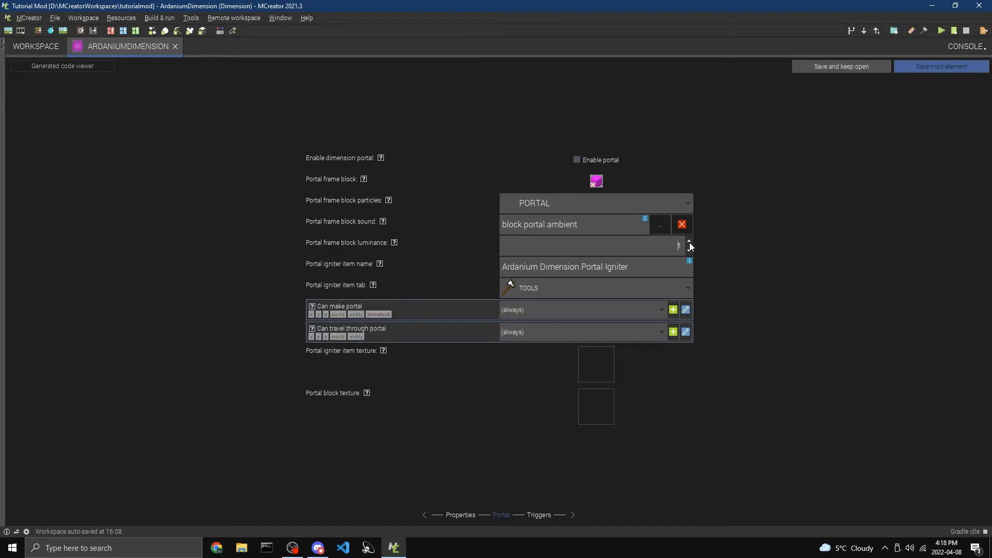
left_click(689, 241)
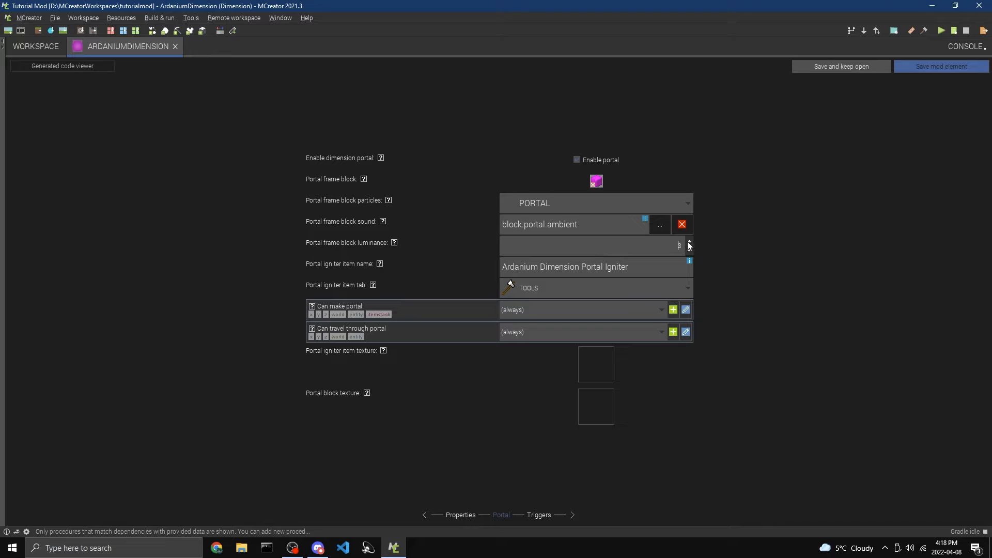
left_click(689, 242)
left_click(689, 242)
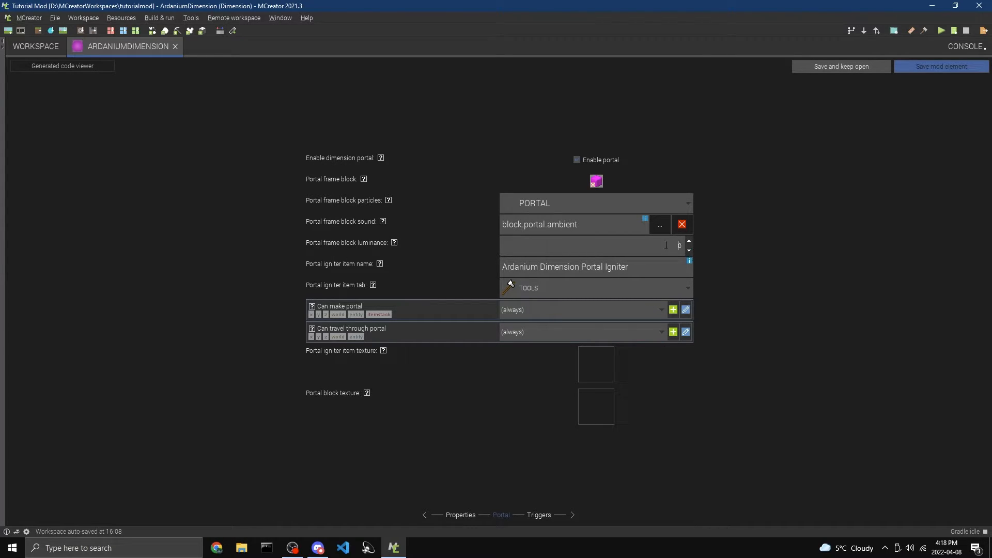
type("4")
Name the portal igniter item Ardanium Orb and keep its creative tab as TOOLS
left_click_drag(628, 267, 453, 271)
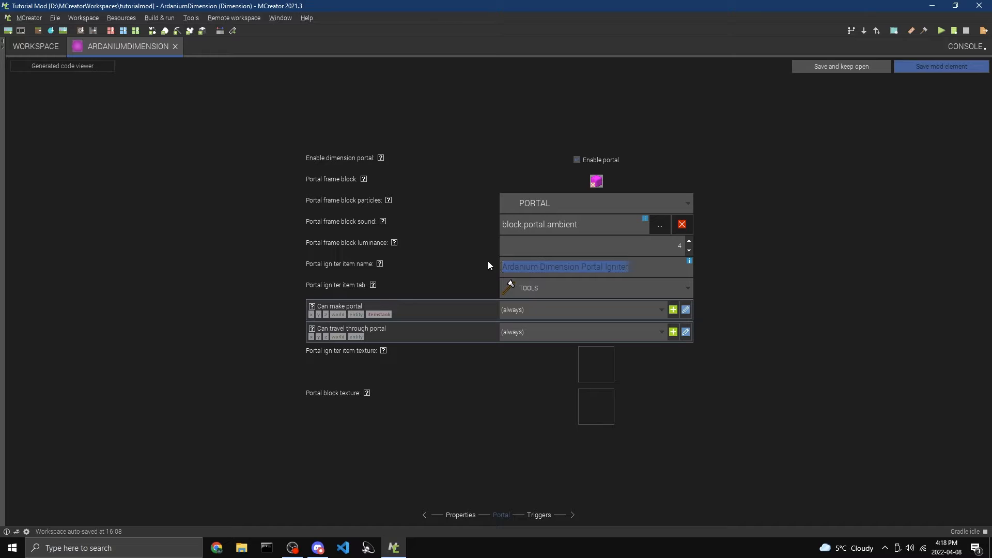
type("Arda")
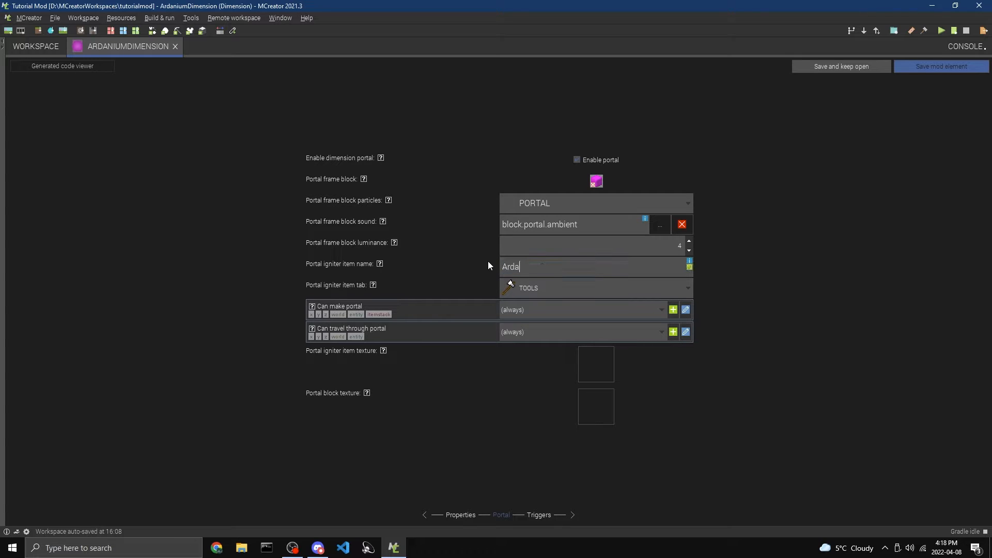
type("nium Orb")
left_click(546, 287)
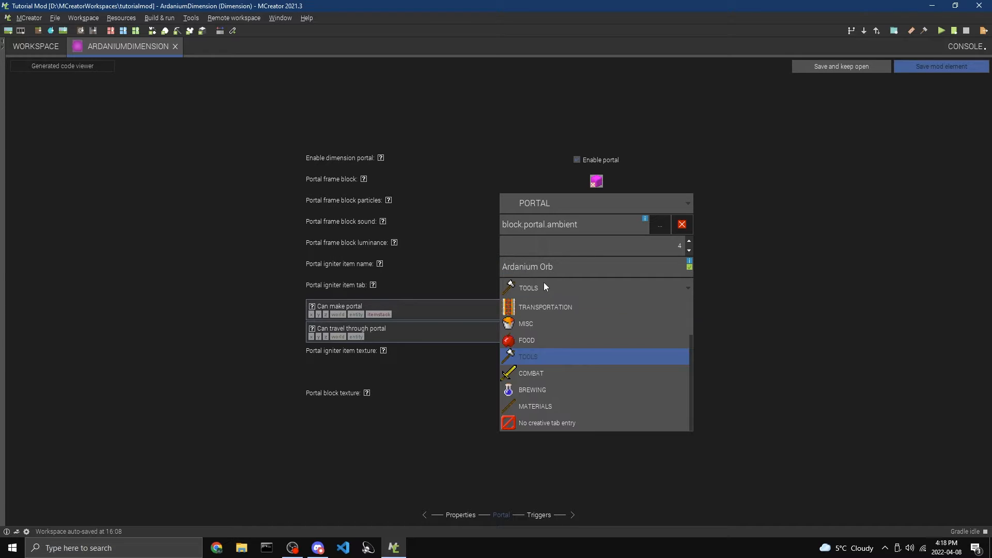
scroll(569, 354, "up", 1)
scroll(585, 357, "down", 1)
left_click(584, 358)
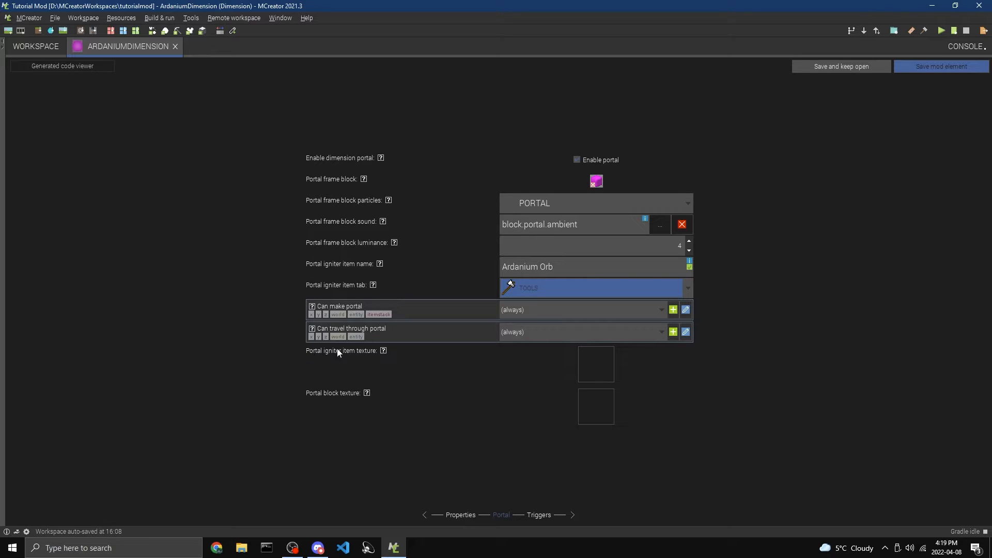
Set the portal igniter item texture to the round magenta orb
left_click(590, 357)
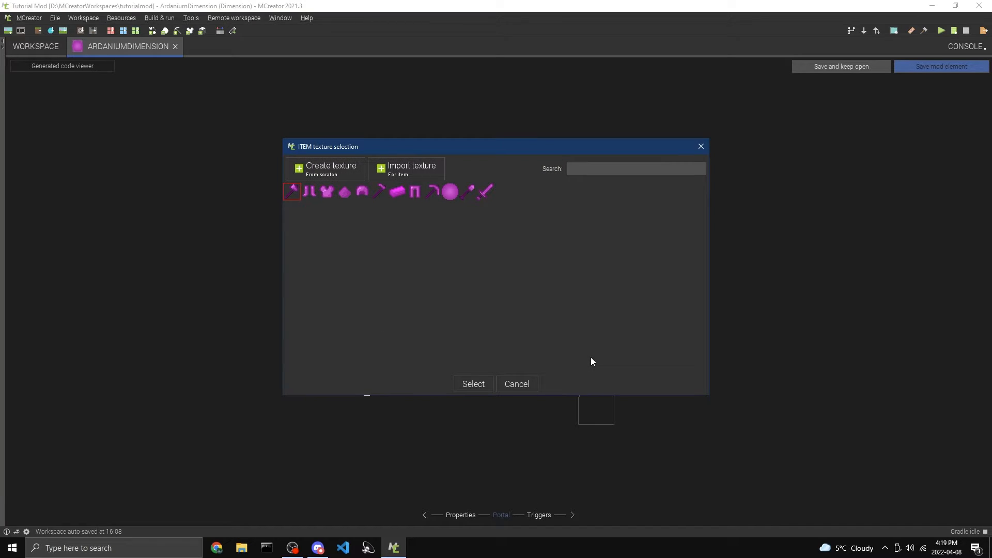
left_click(452, 193)
left_click(470, 384)
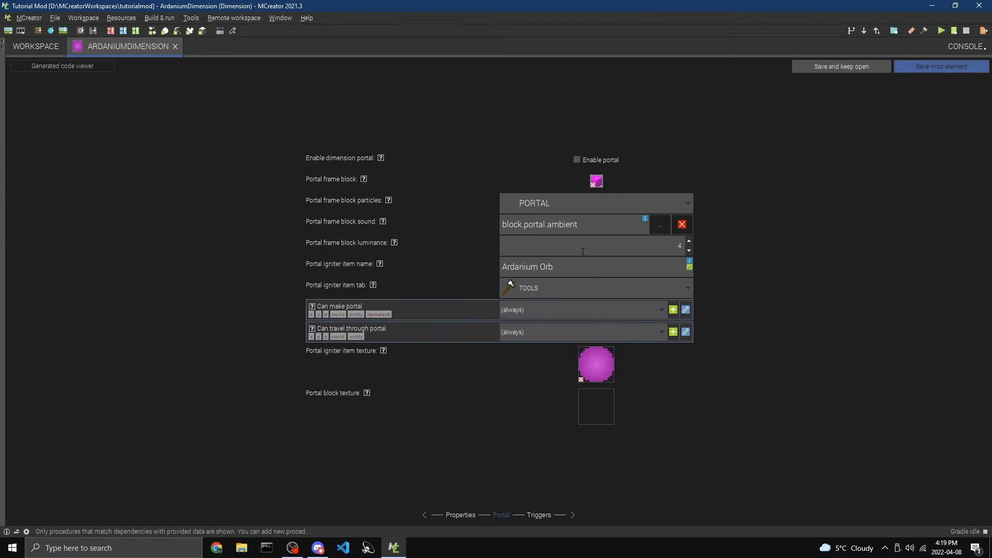
left_click_drag(557, 266, 455, 260)
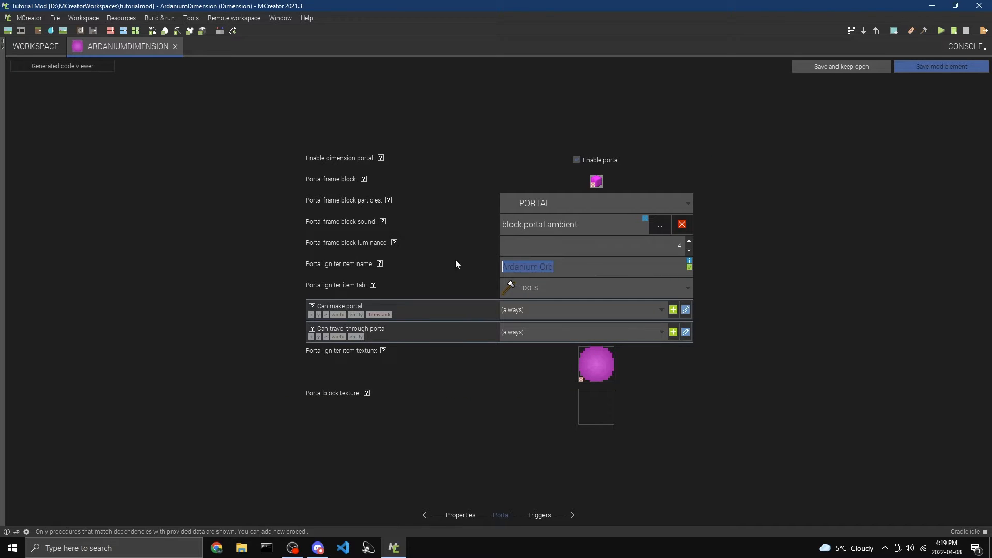
left_click(500, 293)
left_click(541, 292)
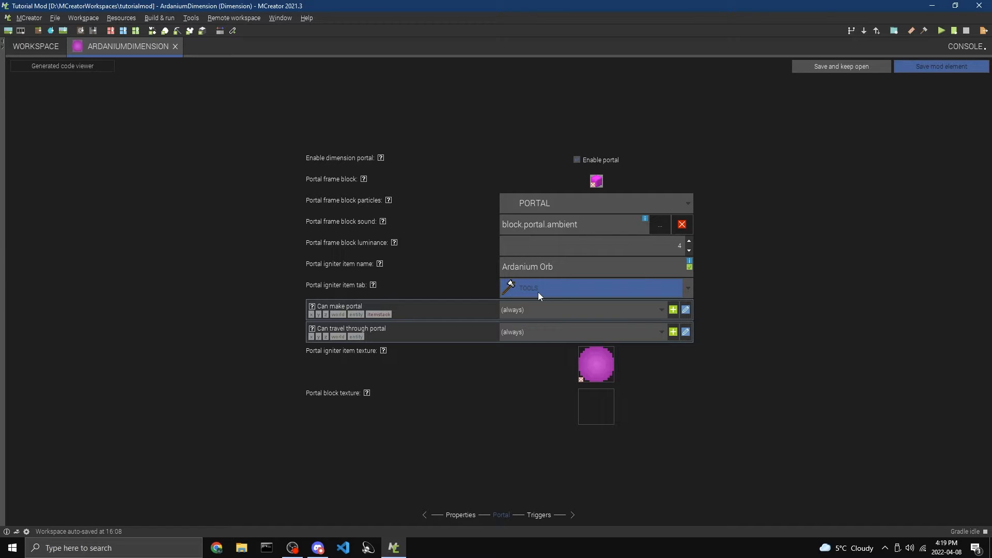
left_click(590, 370)
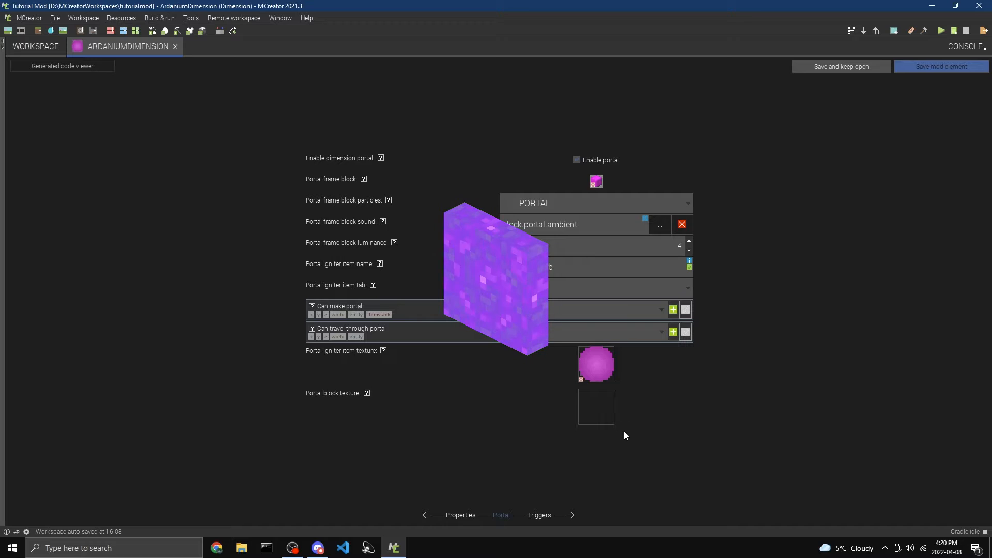
Leave the portal block texture unset and start a new animated texture from the workspace's texture resources
left_click(602, 402)
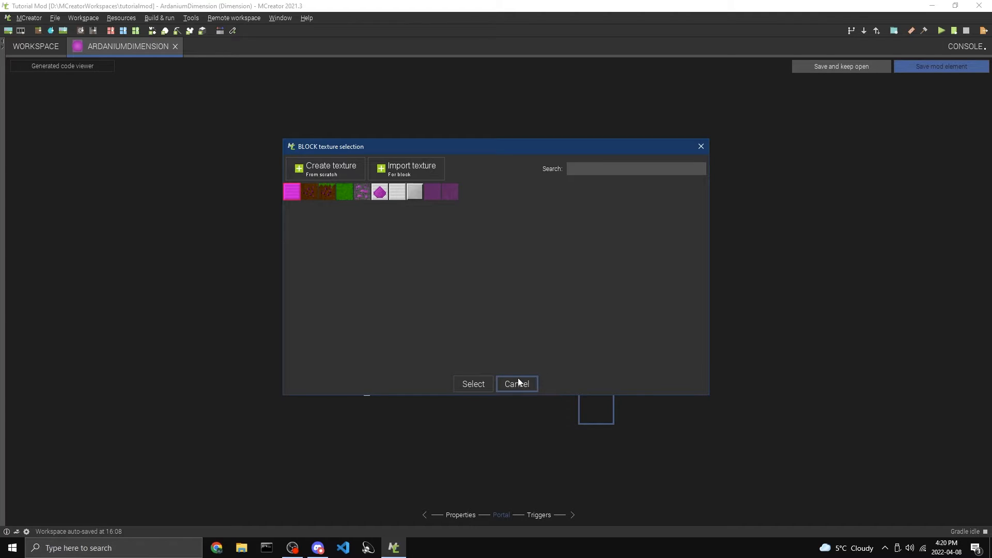
left_click(517, 384)
left_click(48, 45)
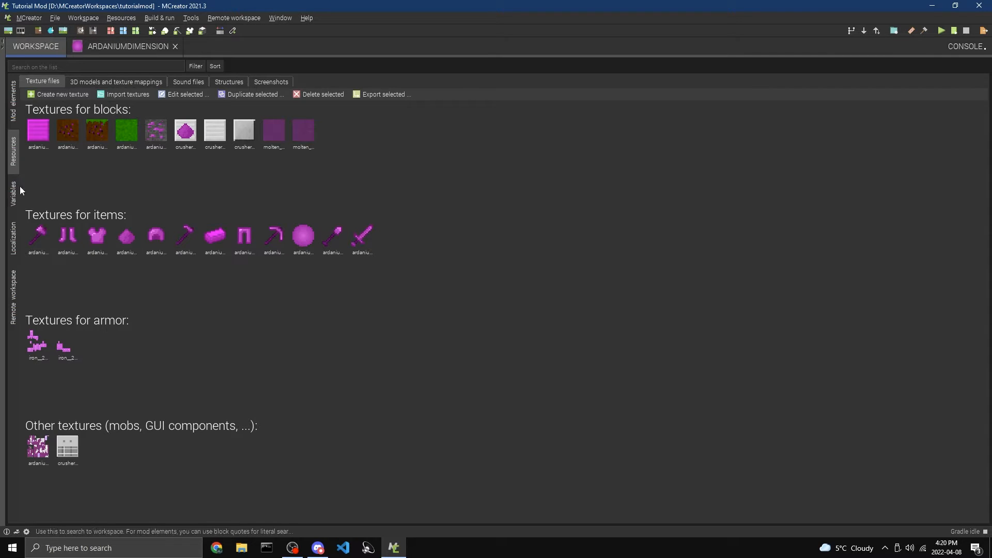
left_click(63, 96)
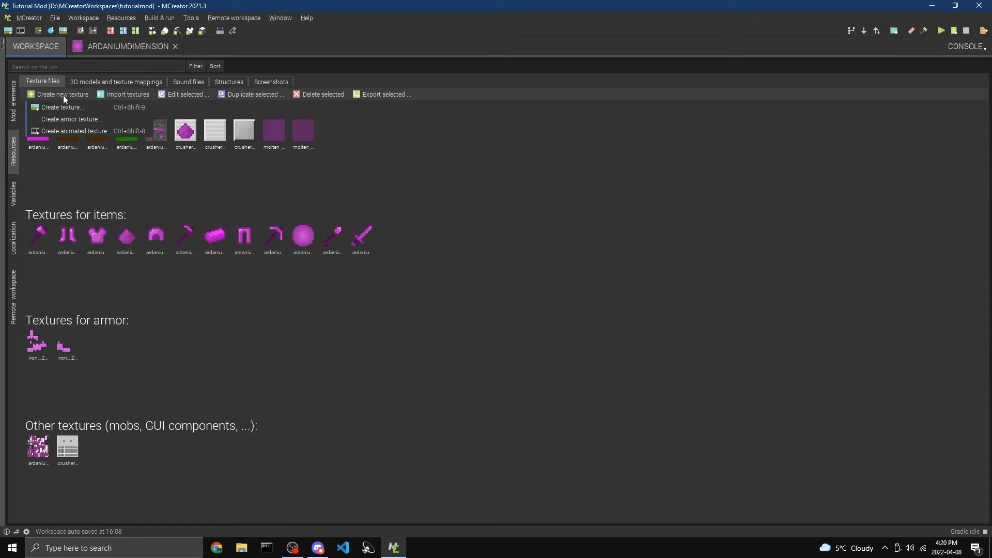
left_click(89, 131)
left_click(41, 54)
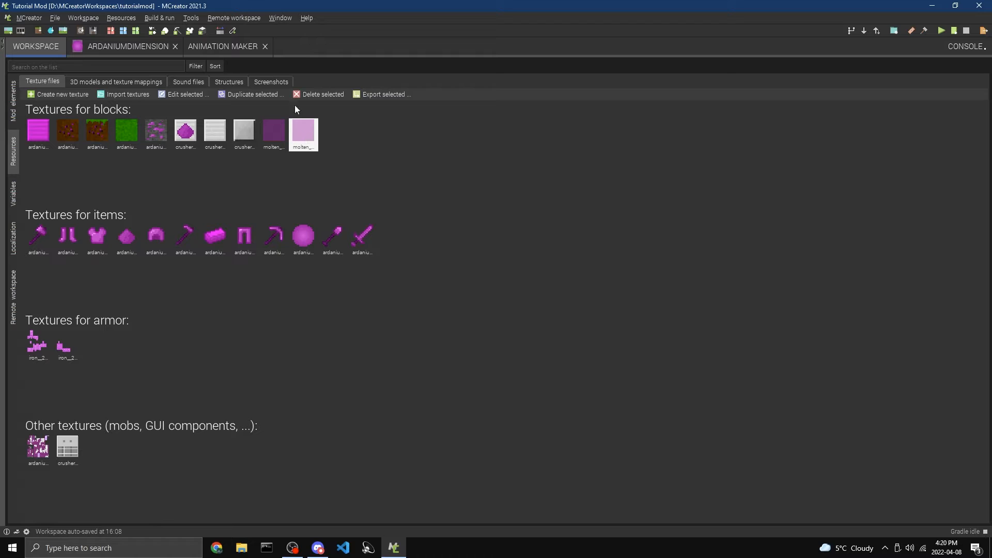
left_click(203, 51)
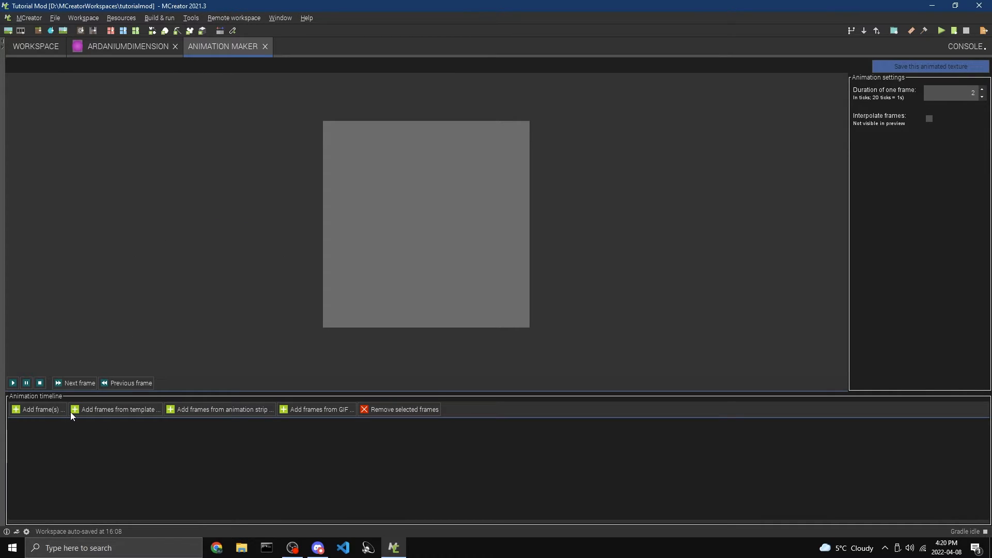
Add animation frames from the portal template colored magenta and play the animation preview
left_click(118, 406)
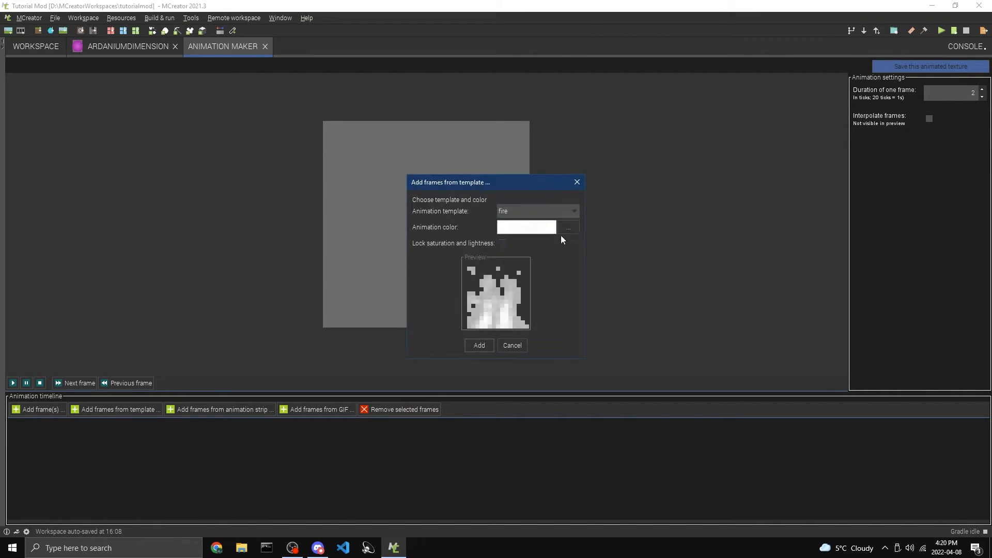
left_click(523, 209)
left_click(524, 264)
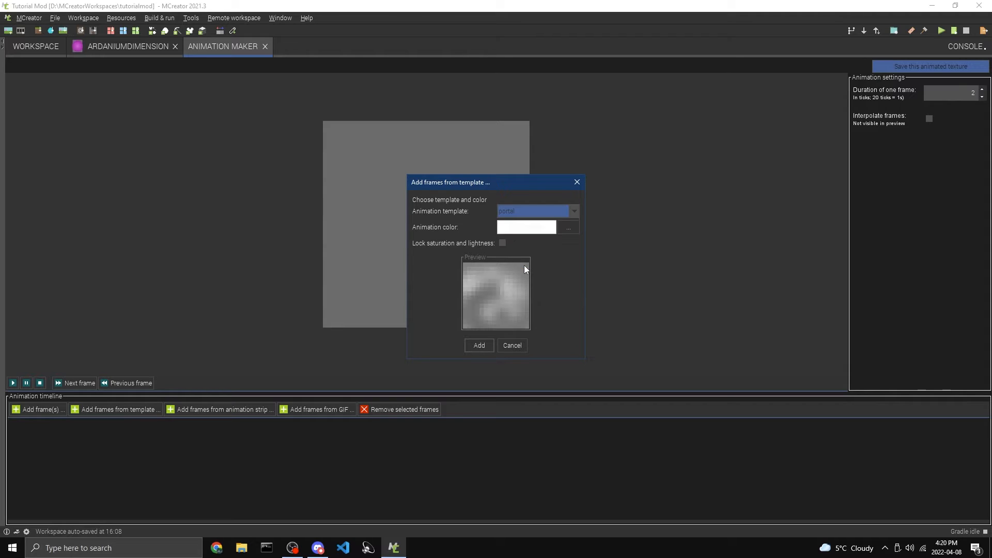
left_click(568, 227)
left_click(588, 238)
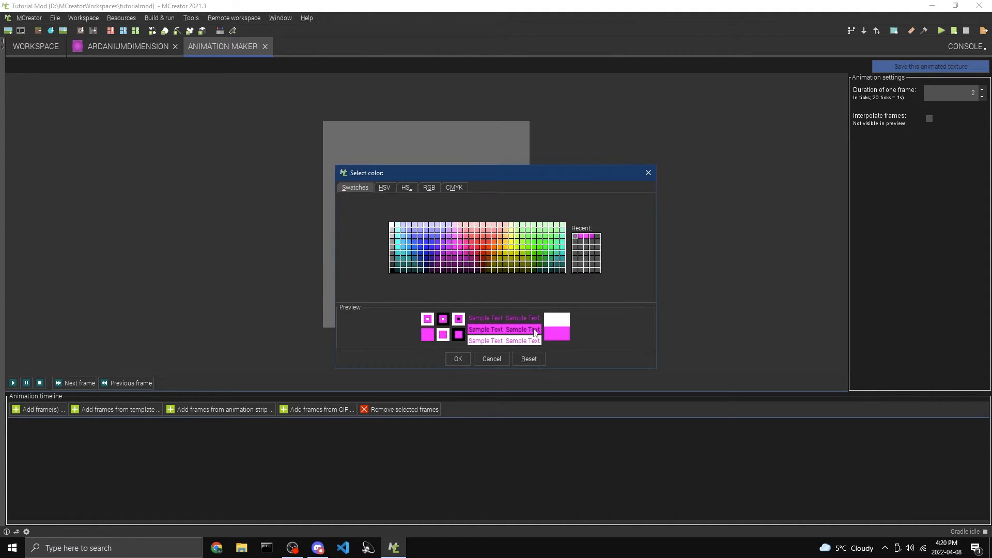
left_click(460, 359)
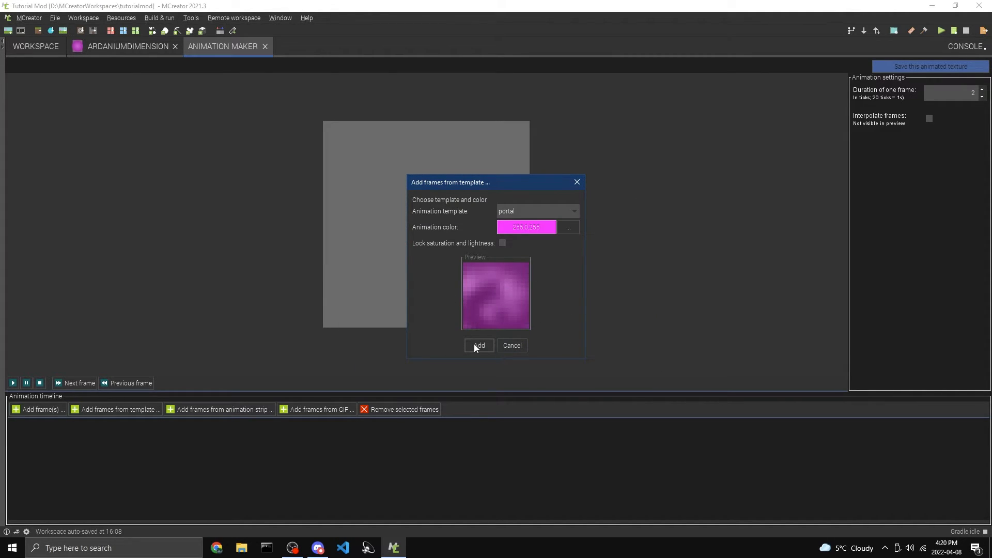
left_click(474, 345)
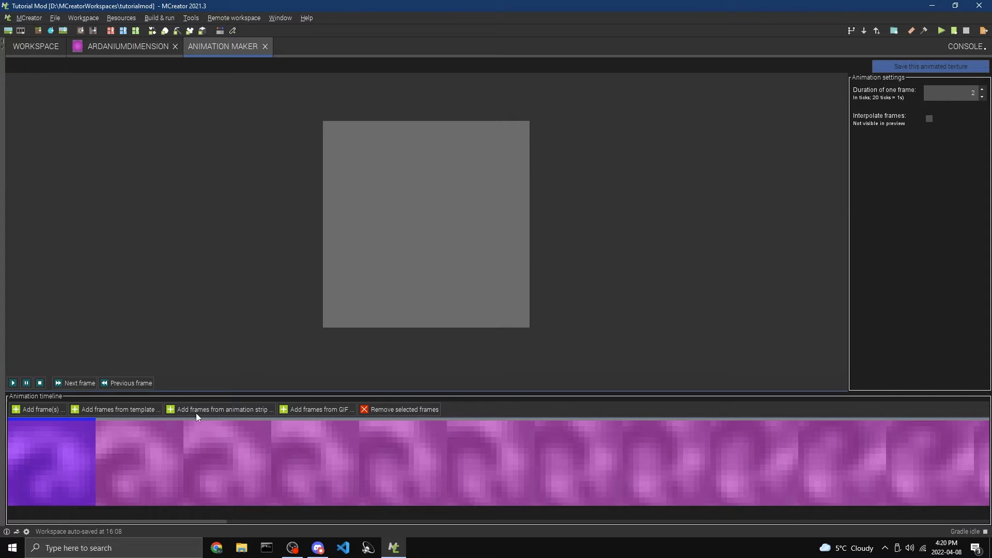
left_click(13, 384)
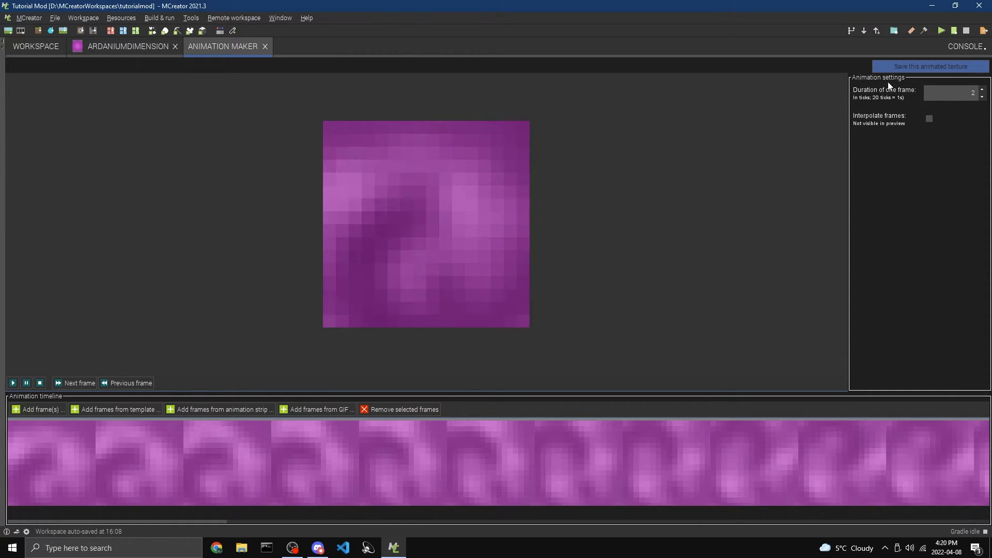
Save the animation as a 16 x 16 block texture named ardanium_portal_anim and close the animation maker
left_click(889, 66)
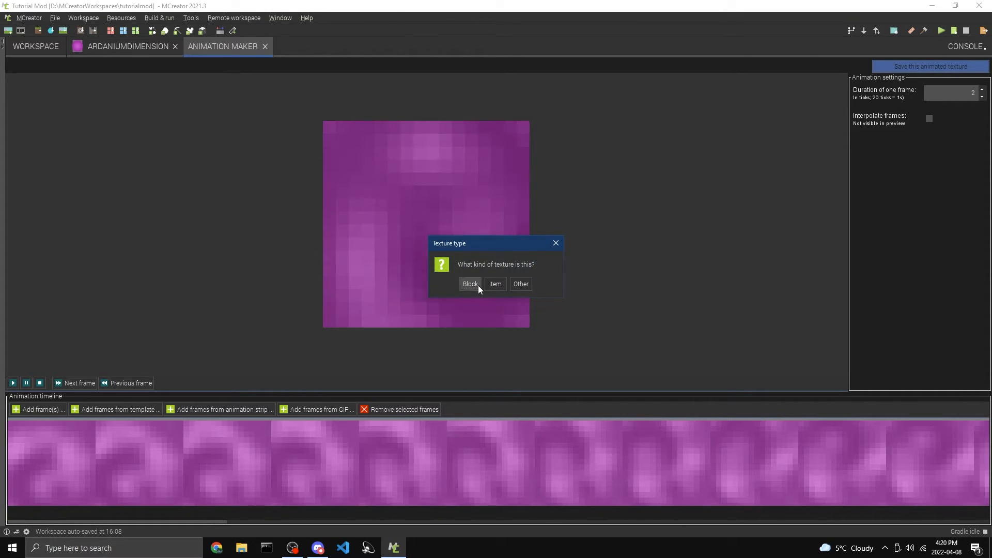
left_click(478, 285)
type("ad")
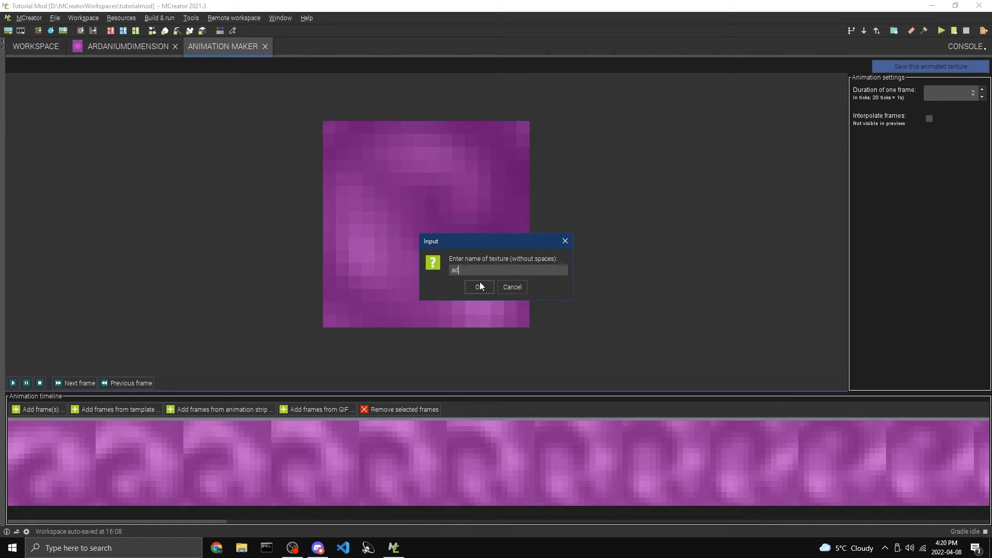
type("danium_")
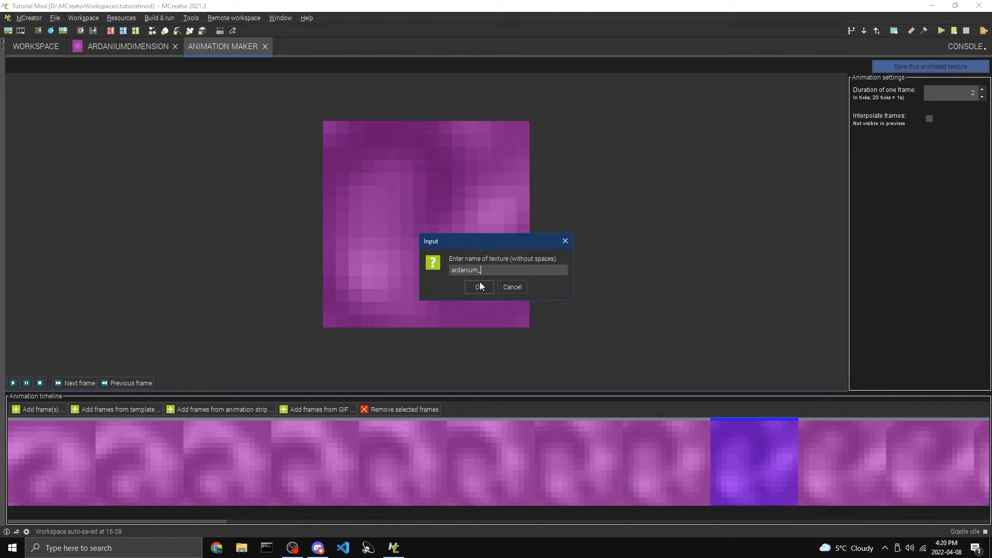
type("portal_anim")
key("Return")
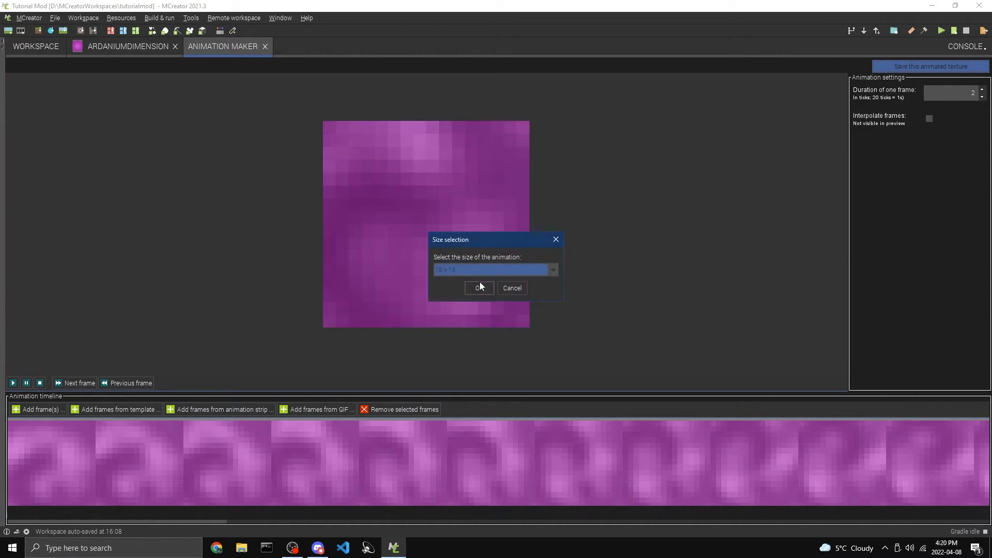
left_click(476, 287)
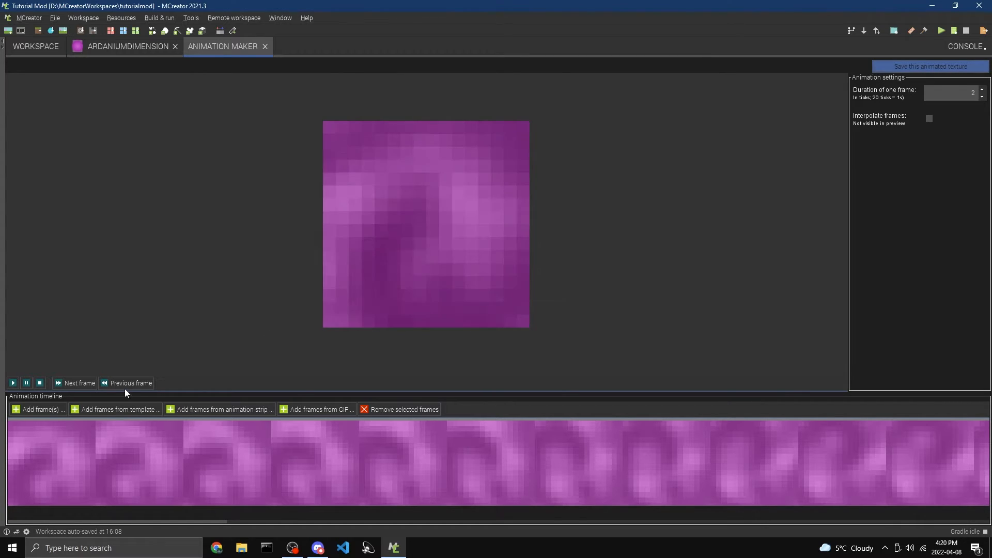
left_click(267, 47)
Set the dimension's portal block texture to the animated magenta portal texture
left_click(137, 46)
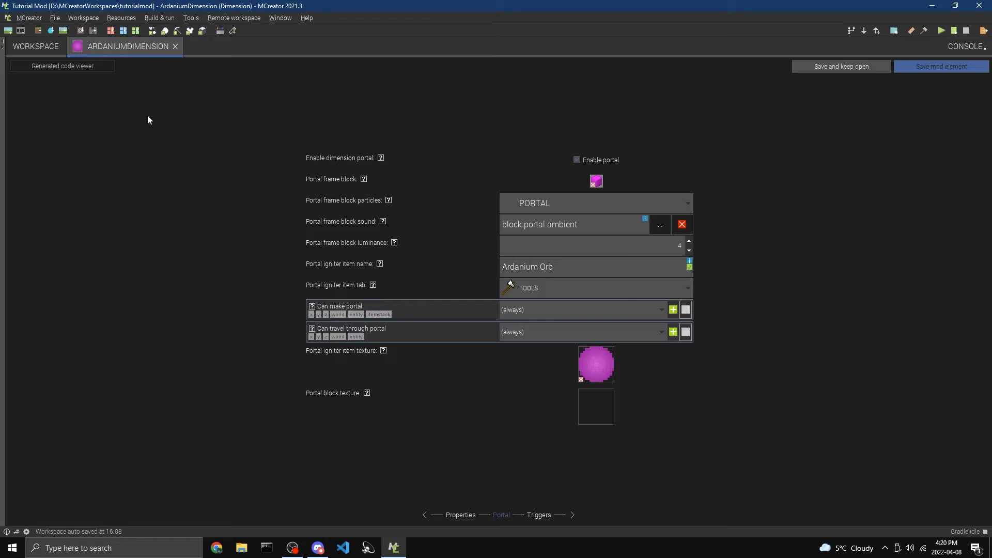
left_click(602, 410)
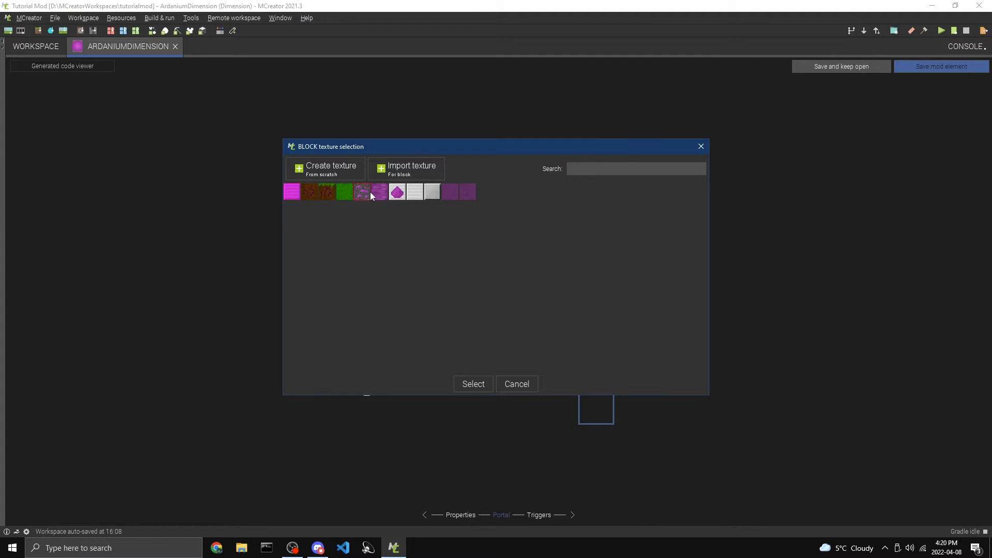
left_click(469, 384)
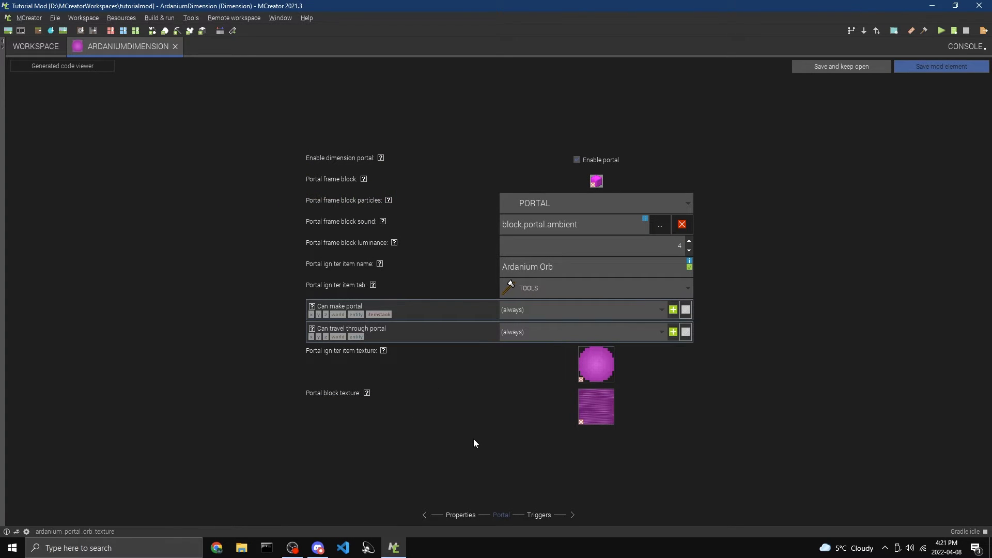
Leave the dimension's triggers without procedures and save the mod element
left_click(537, 514)
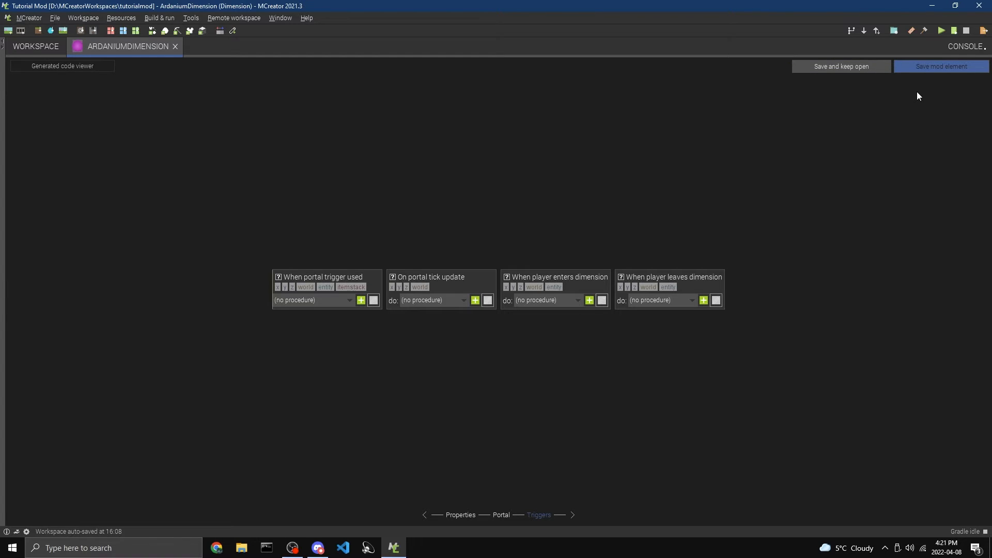
left_click(953, 64)
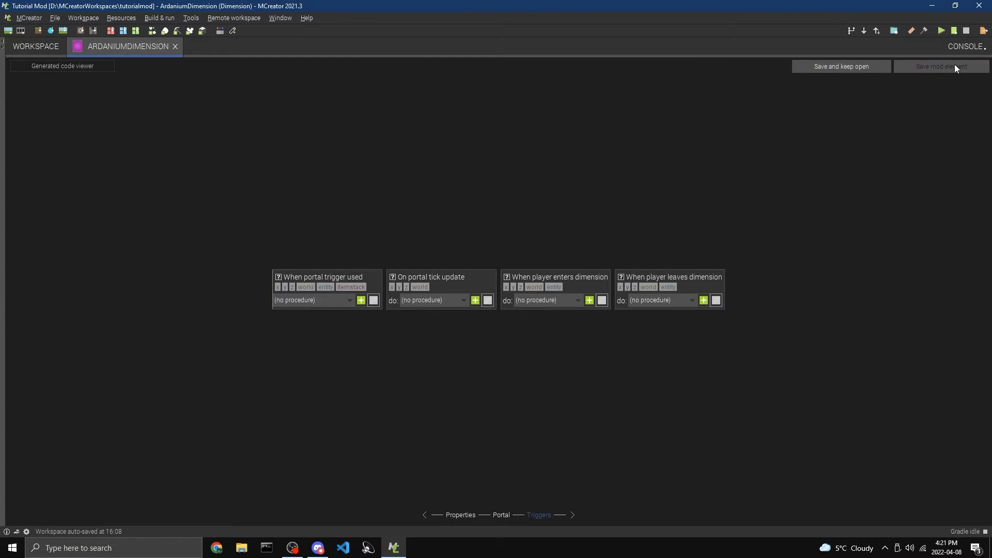
left_click(14, 105)
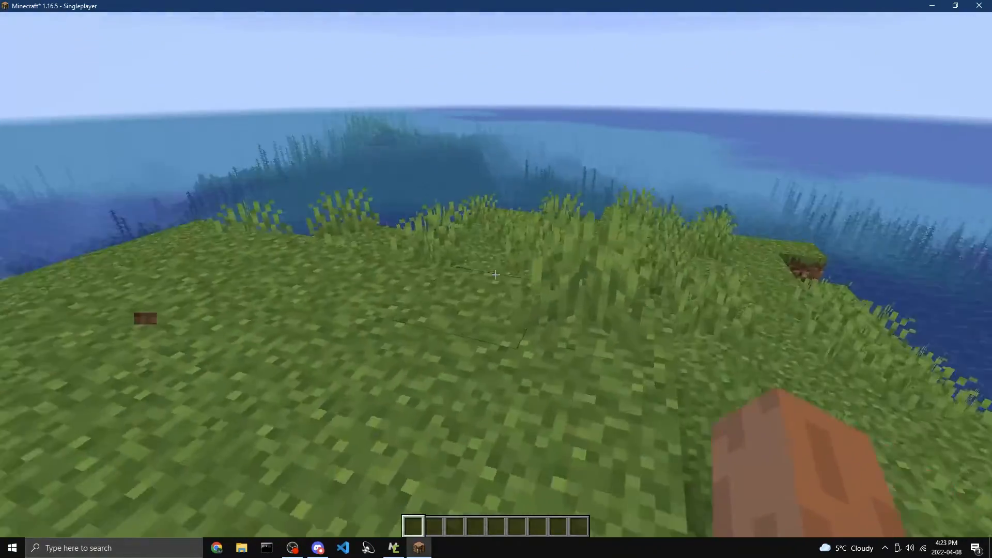
In the Minecraft test world, take an Ardanium Block and an Ardanium Orb from the creative inventory into the first two hotbar slots
key("e")
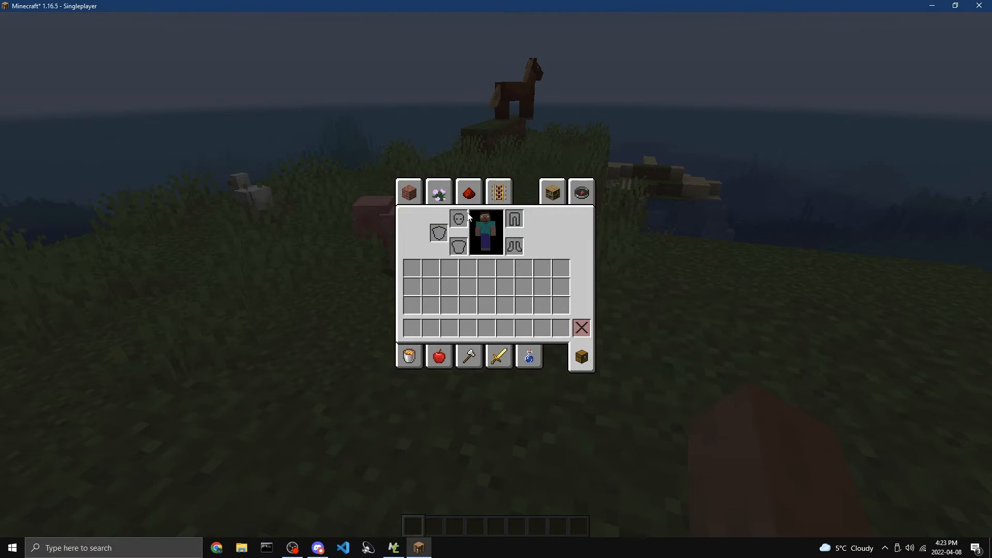
left_click(408, 194)
left_click_drag(581, 264, 585, 318)
left_click(563, 287)
left_click(413, 323)
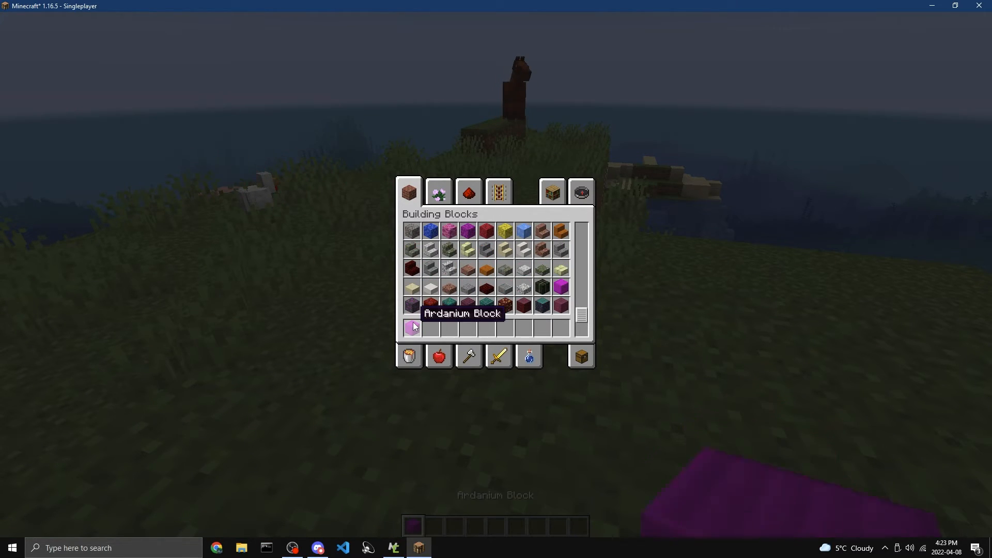
left_click(469, 356)
left_click(561, 286)
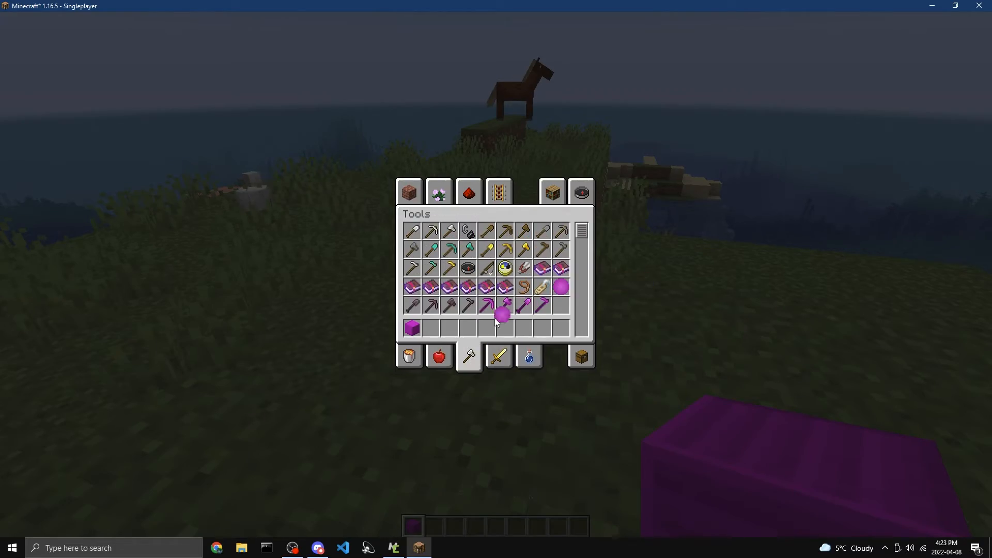
key("e")
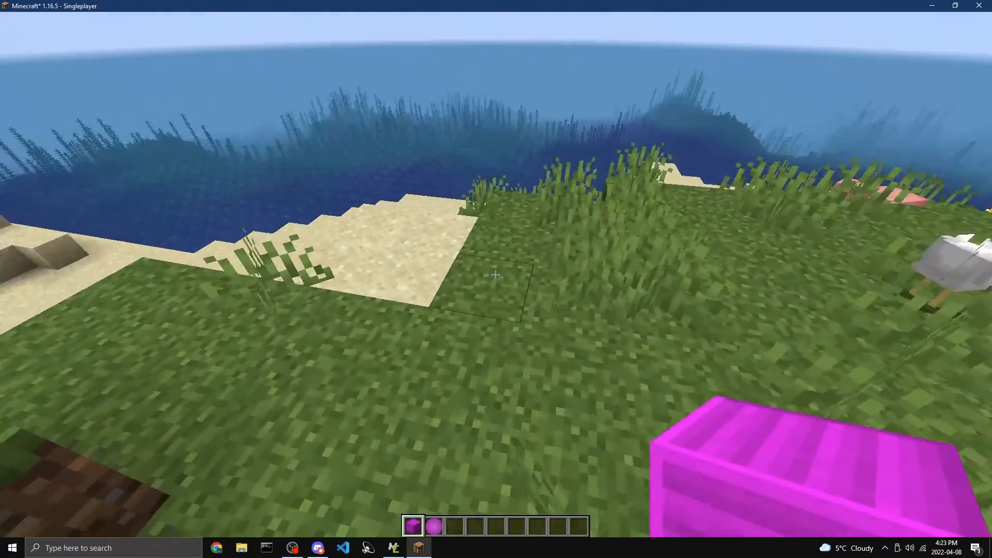
Build an upright portal frame of Ardanium Blocks, four blocks wide and five blocks high, on the grass
right_click(495, 275)
right_click(495, 274)
right_click(495, 275)
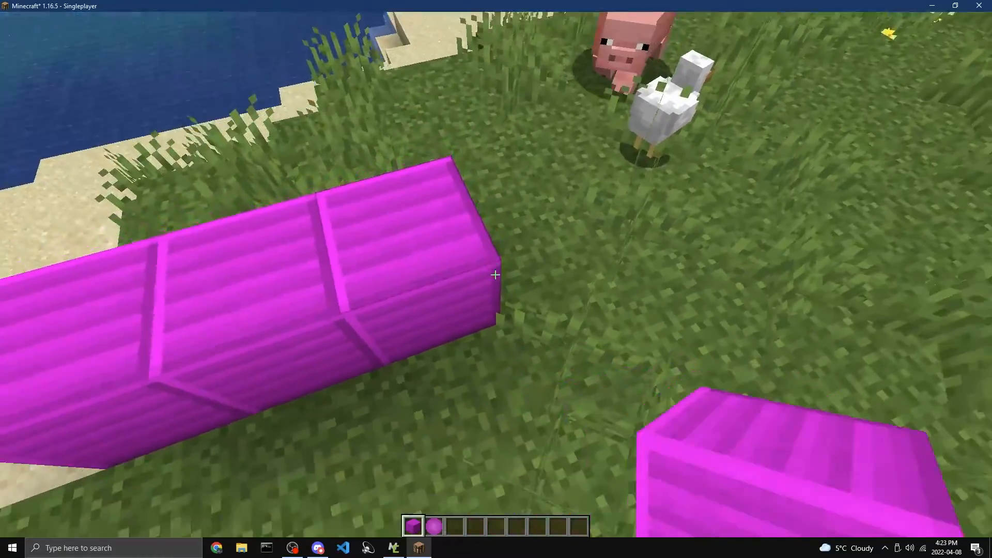
right_click(495, 274)
key("space")
right_click(495, 275)
right_click(494, 275)
right_click(495, 275)
right_click(495, 274)
right_click(495, 275)
right_click(495, 275)
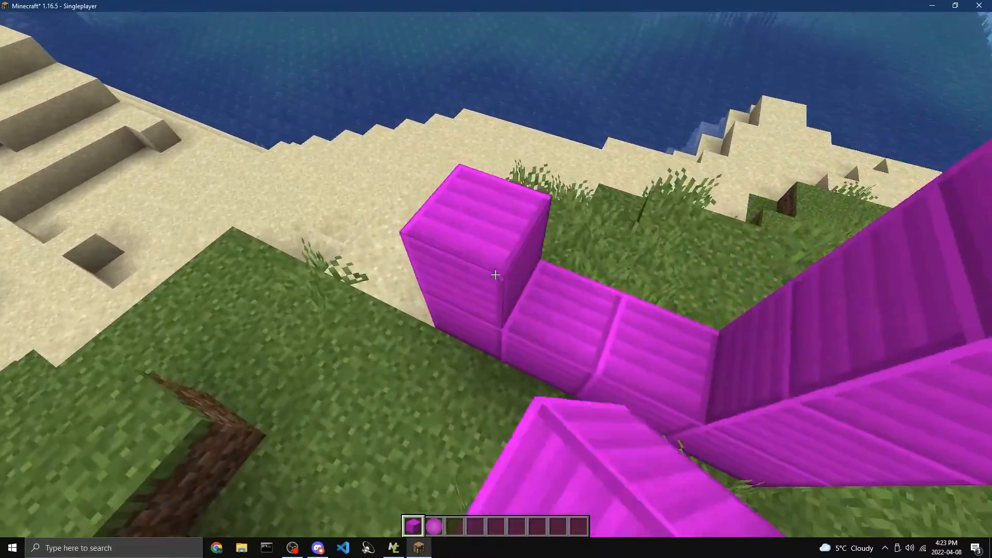
right_click(495, 275)
right_click(495, 274)
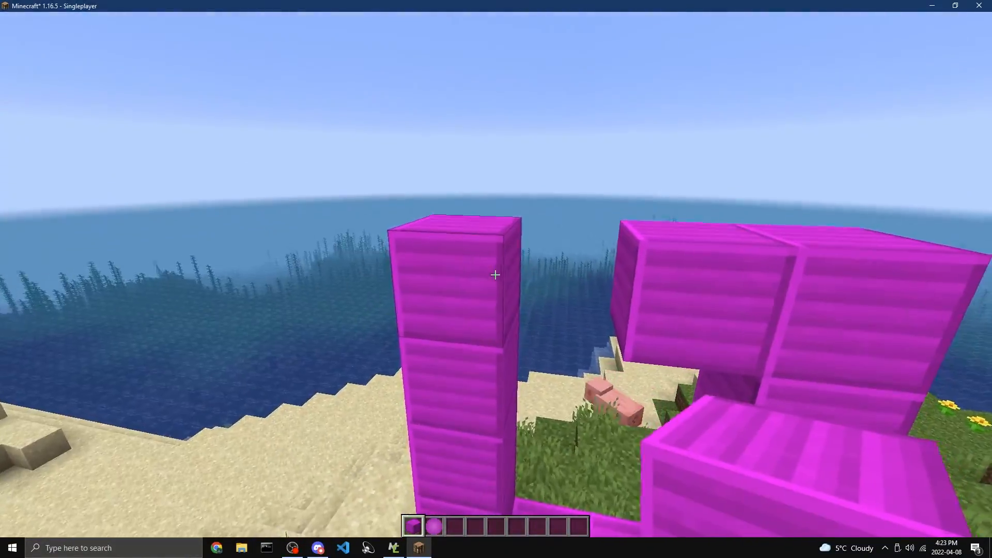
right_click(495, 275)
Ignite the Ardanium Block frame with the Ardanium Orb and back away to view the whole portal
key("2")
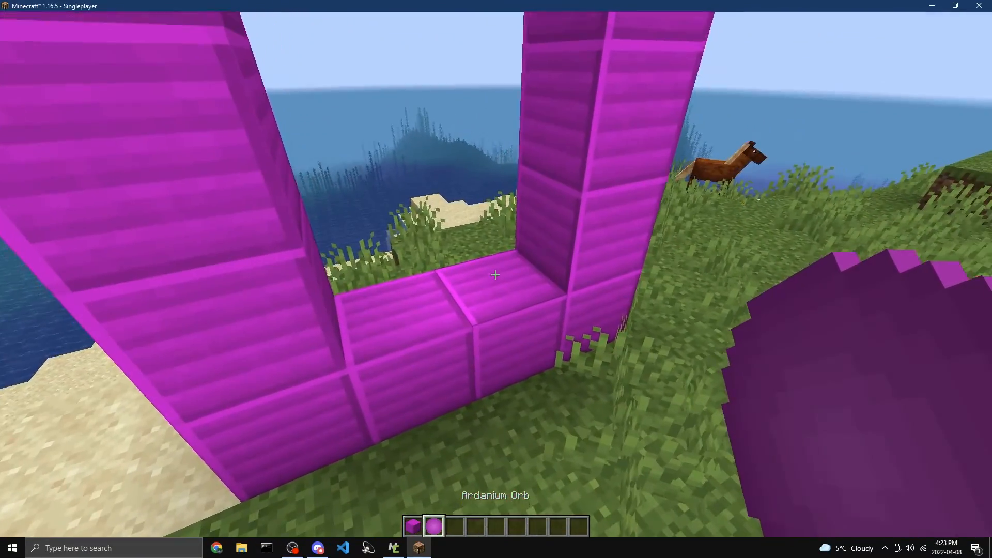
right_click(495, 275)
key("s")
key("3")
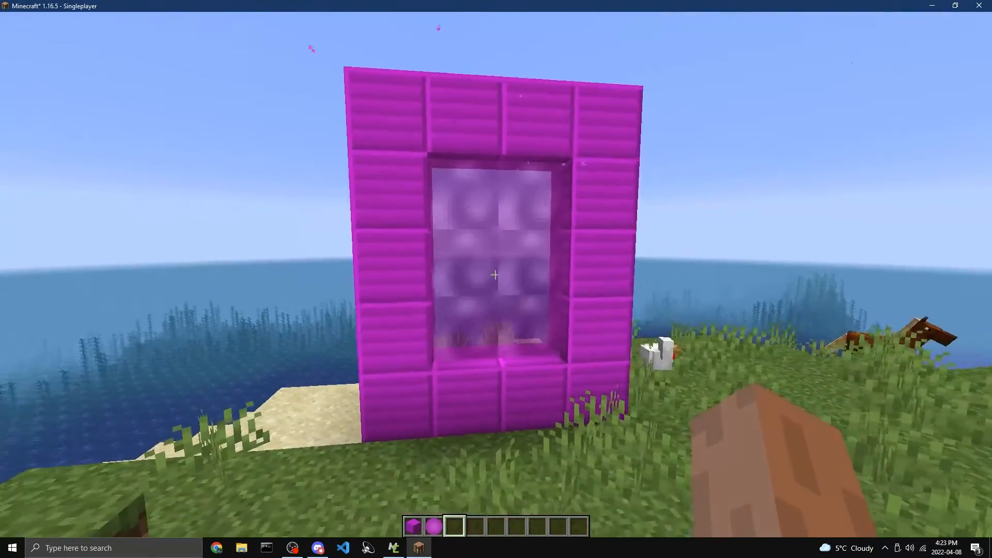
Inspect the lit portal from the side and walk through it into the Ardanium dimension
key("w")
key("d")
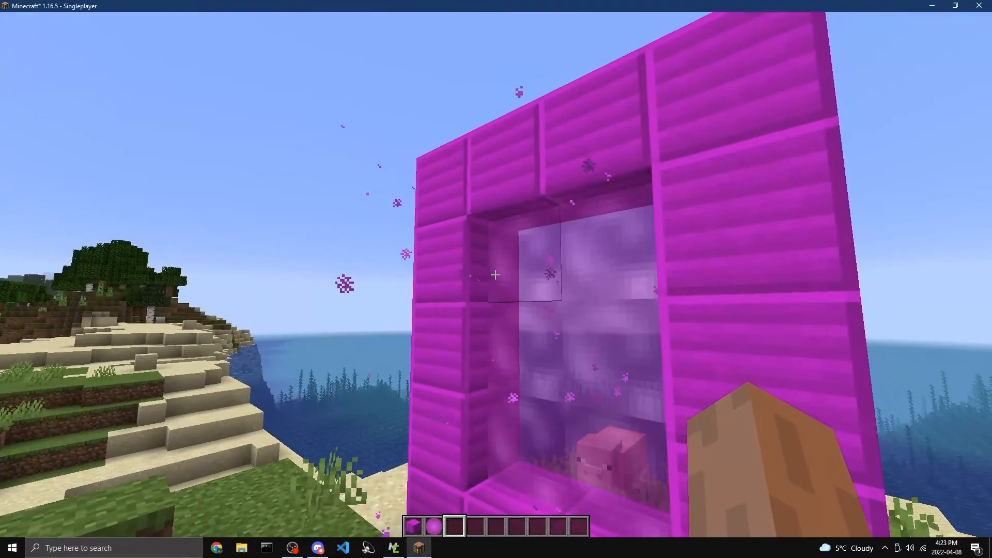
key("w")
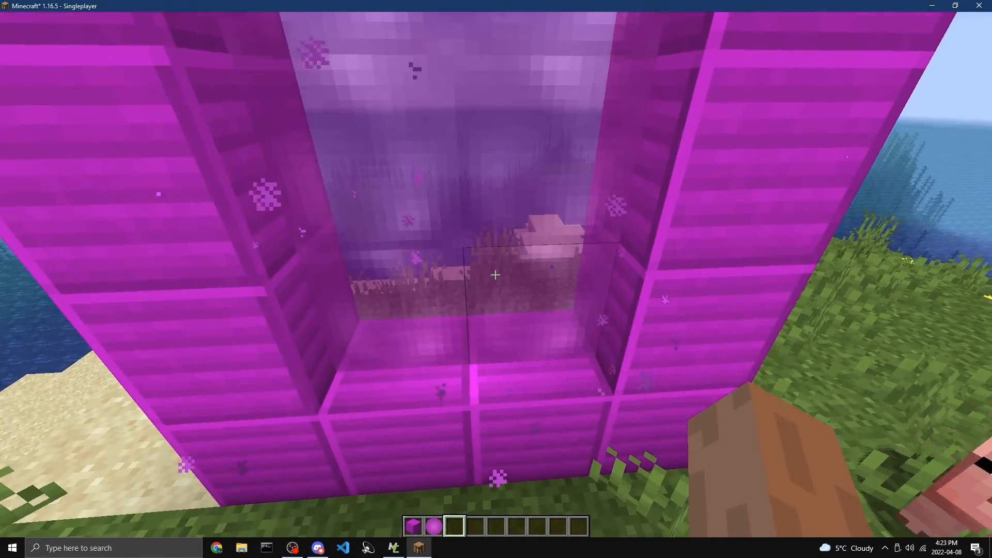
key("w")
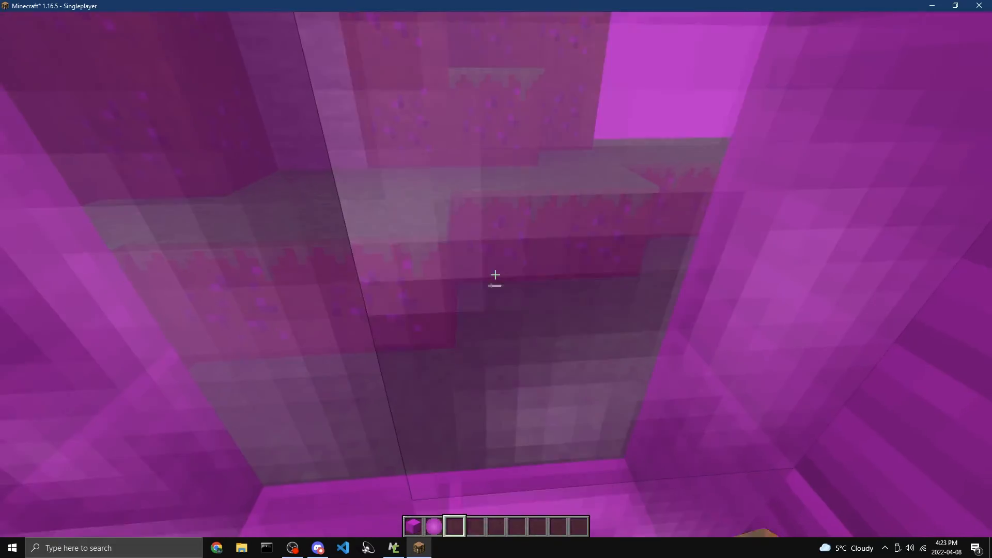
key("w")
key("space")
key("space")
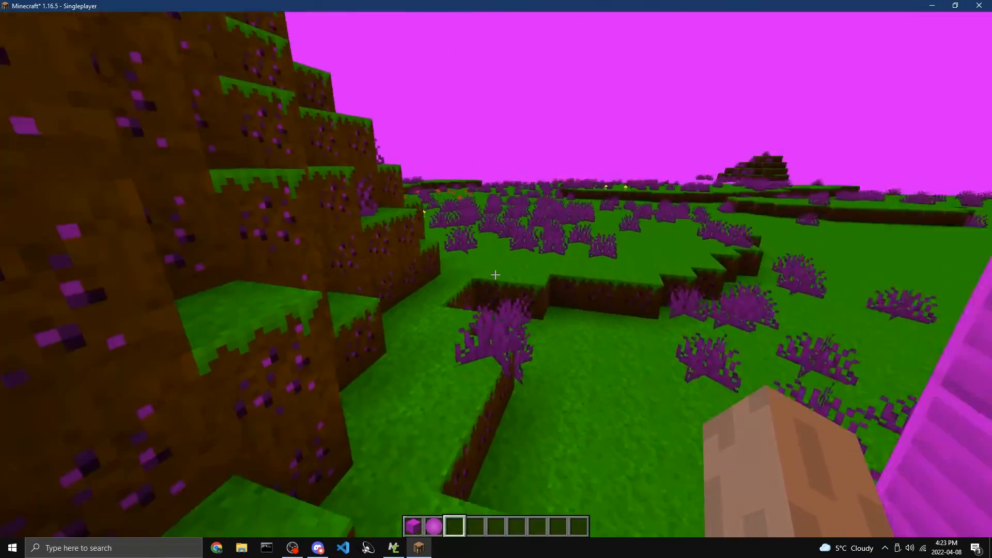
Fly over the Ardanium dimension to examine its terrain, plants and sky, and check the current biome on the debug screen
key("w")
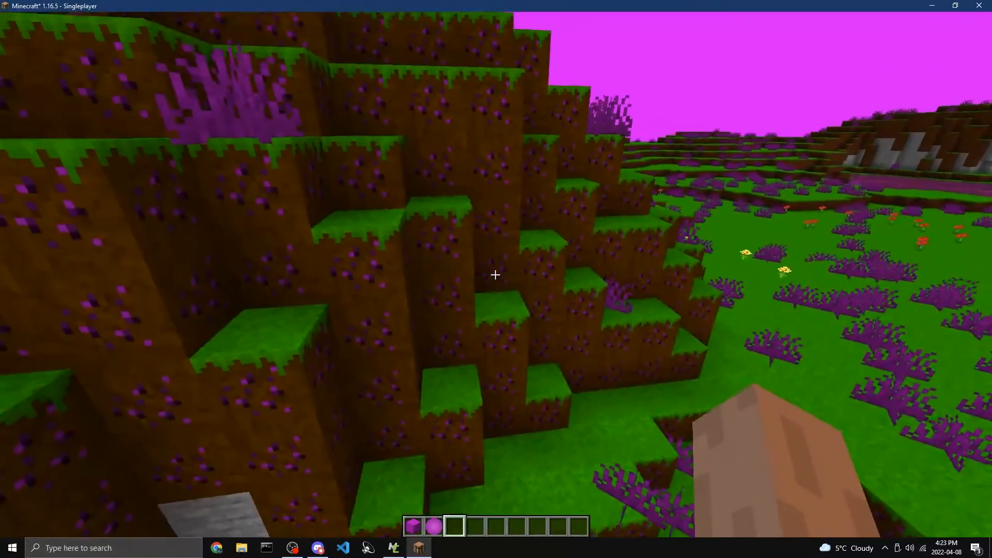
key("w")
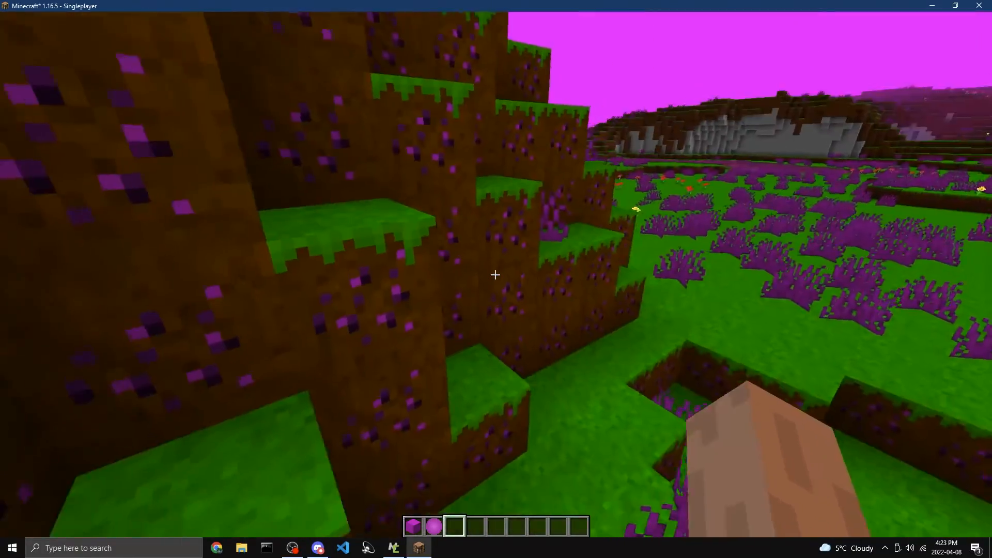
key("w")
key("space")
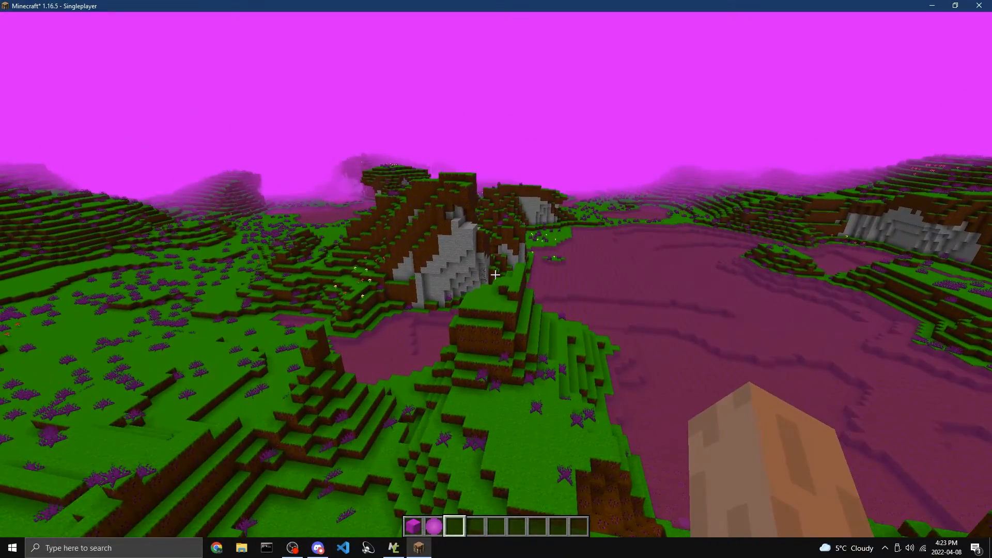
scroll(495, 275, "up", 1)
scroll(495, 275, "down", 1)
key("w")
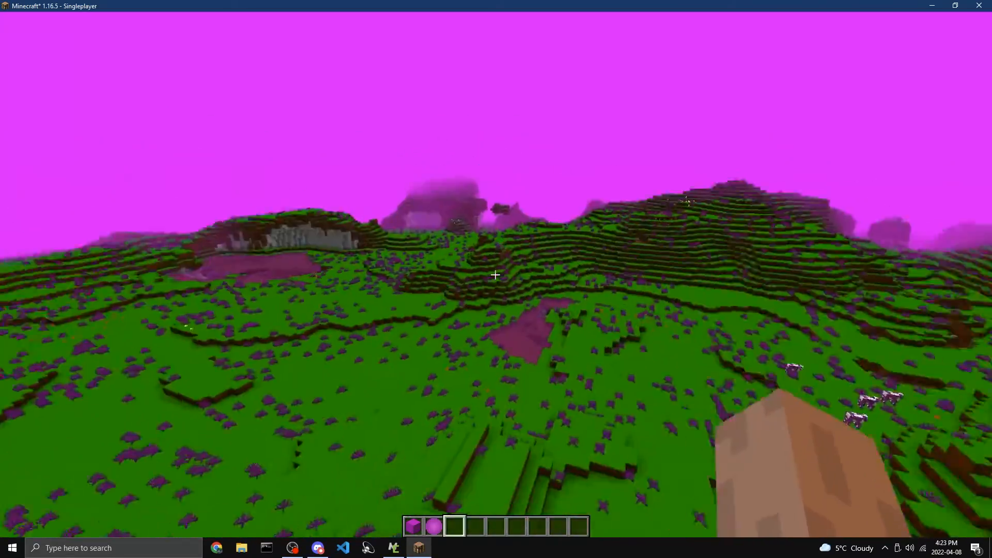
key("shift")
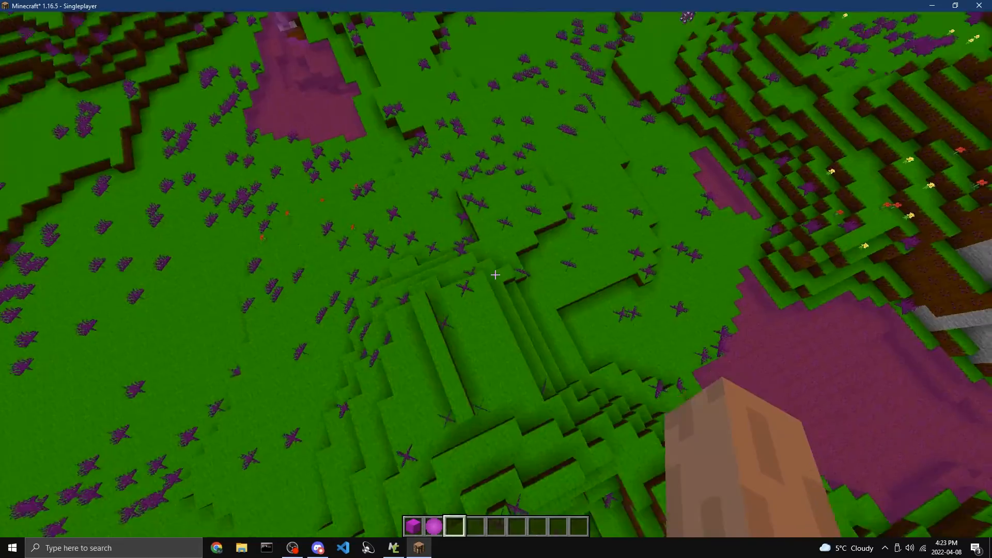
key("F3")
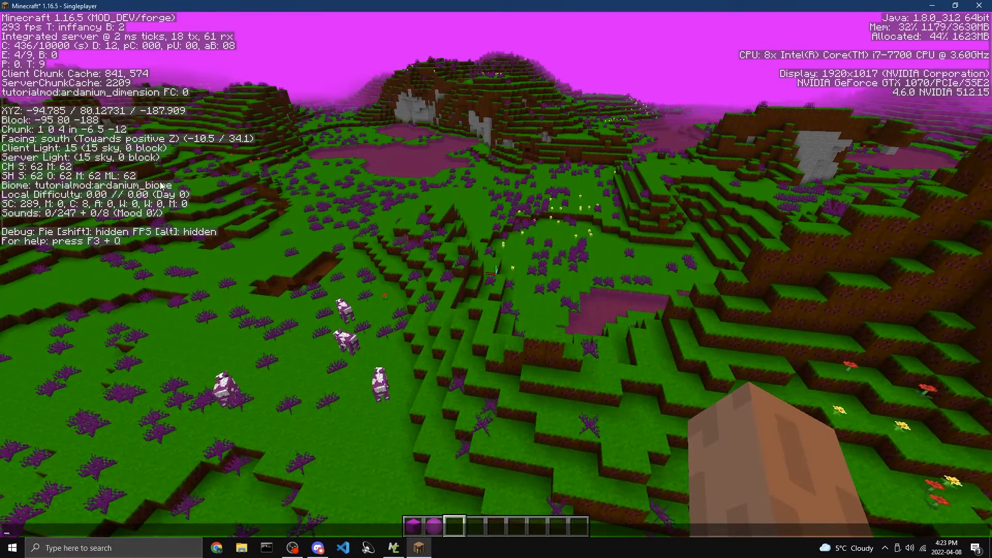
key("F3")
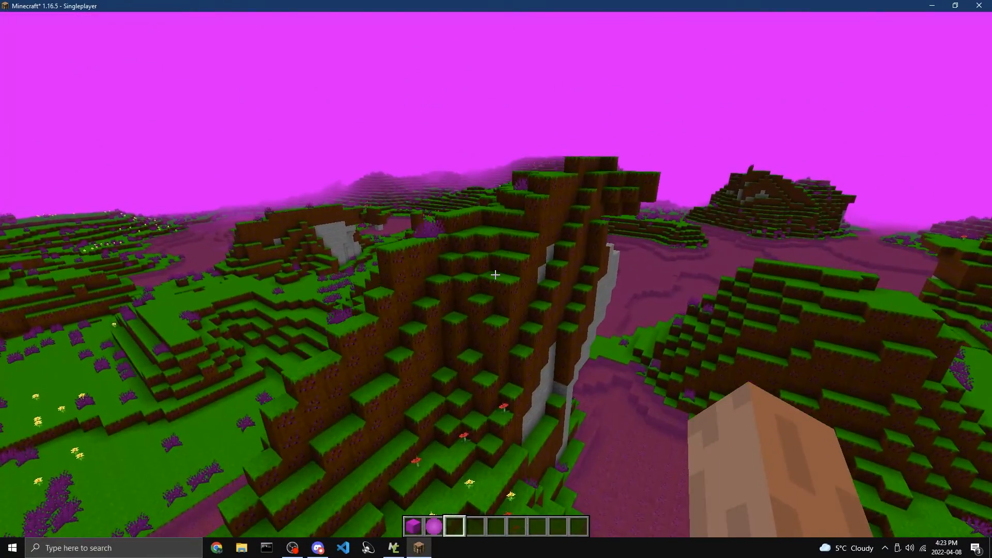
Examine the dimension's lakes, shoreline and the stone cave beside the water
key("w")
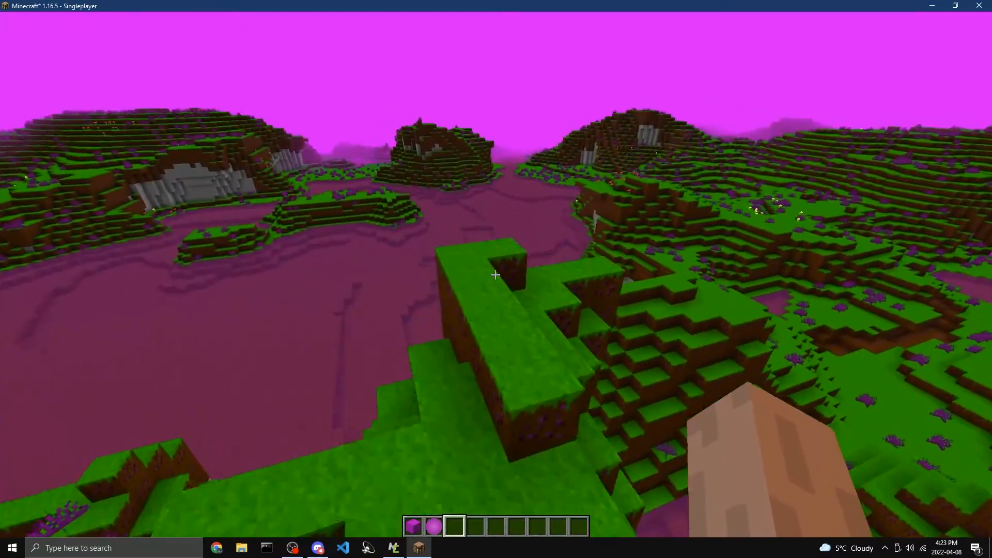
key("w")
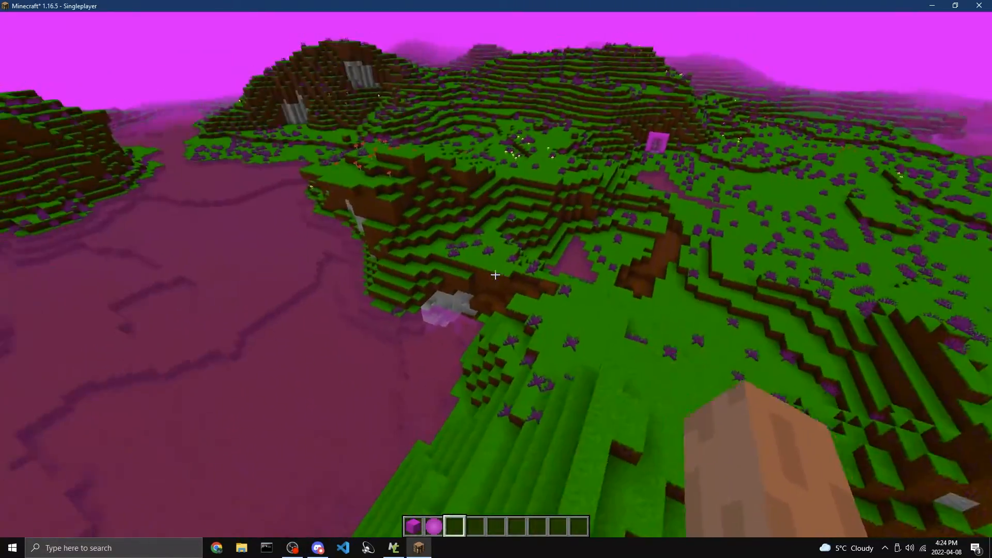
key("w")
scroll(495, 275, "up", 1)
scroll(495, 275, "down", 1)
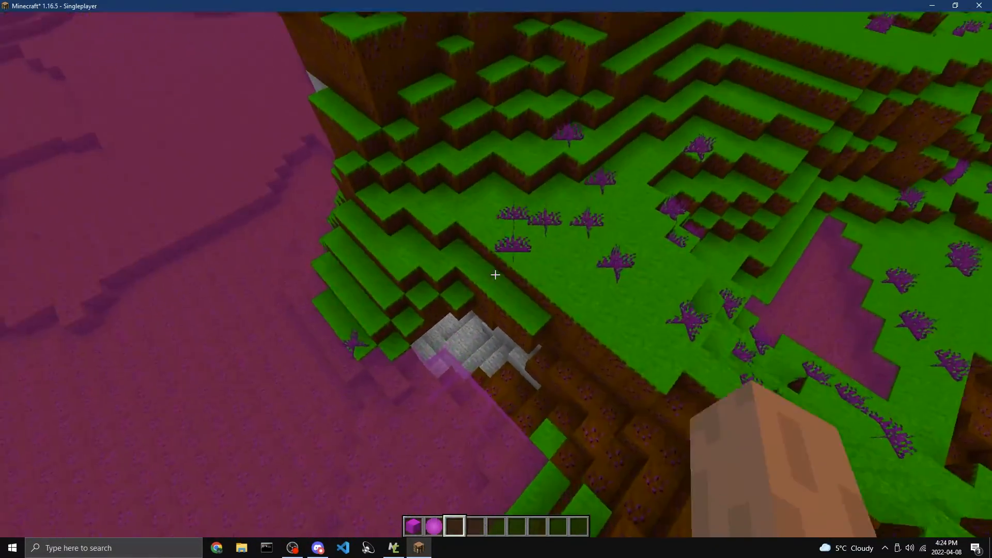
key("w")
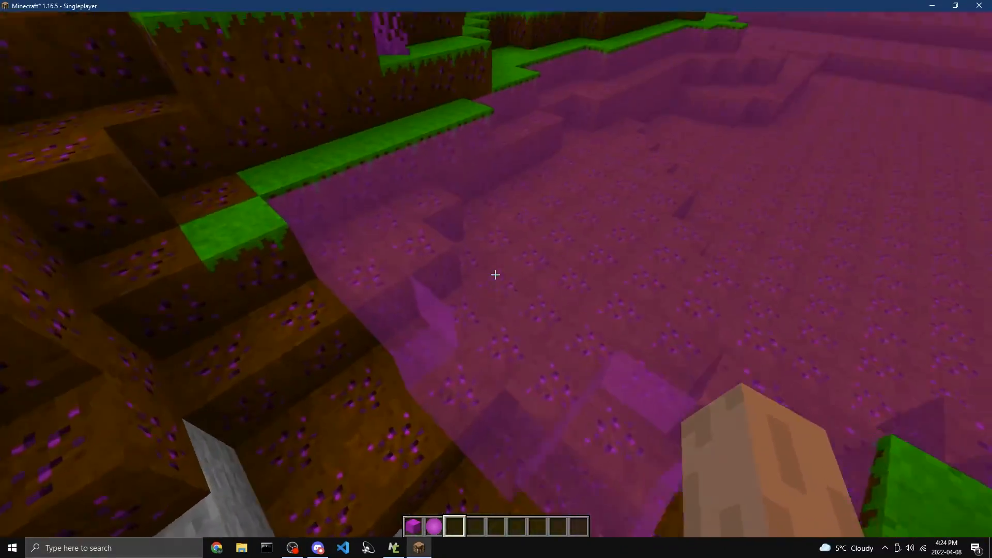
key("w")
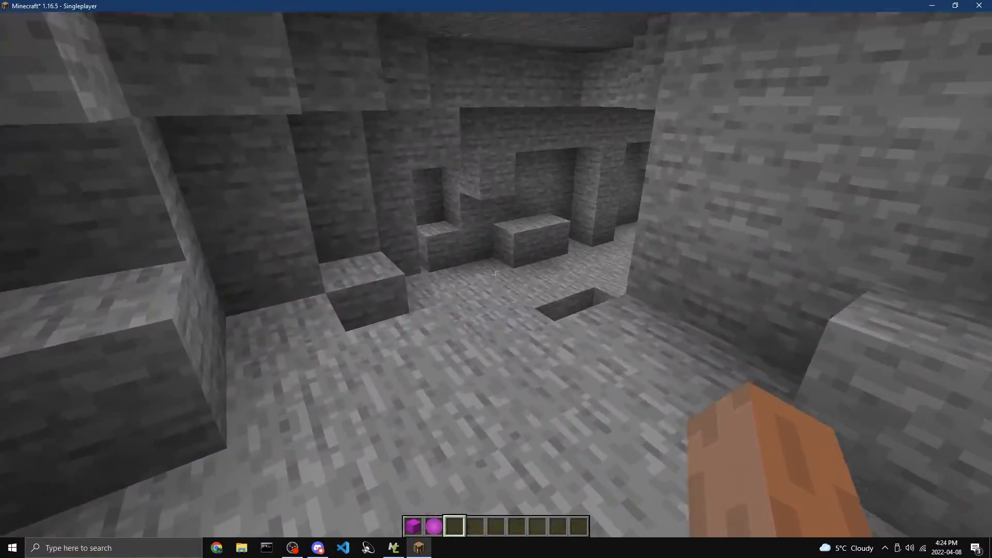
key("w")
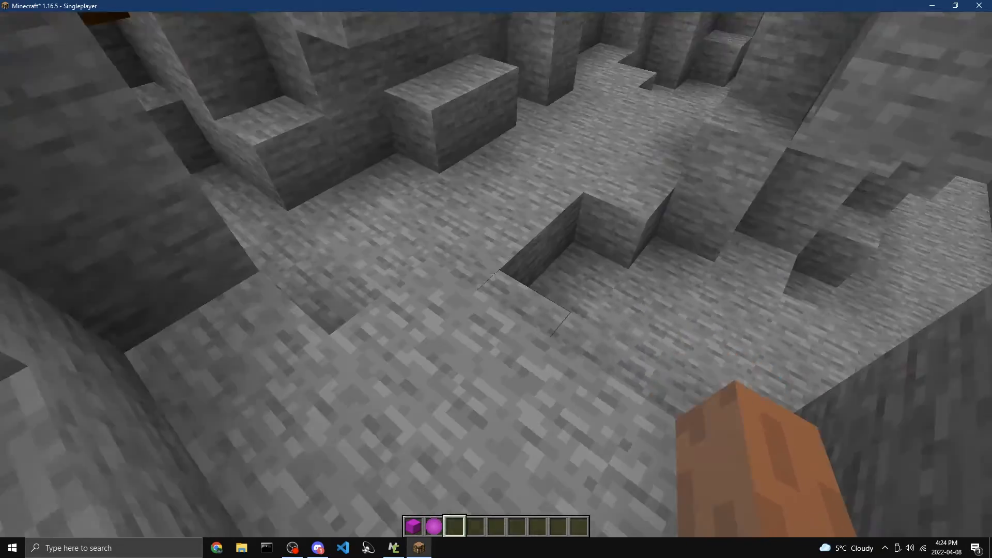
key("w")
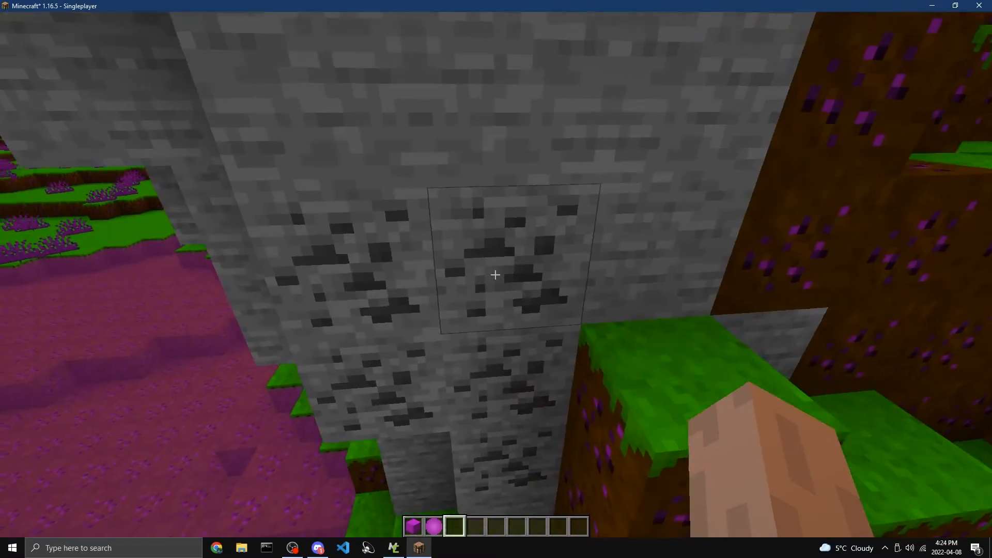
Sample the coal ore in the cliff, discard it, and look over the lake and the land back toward the portal
middle_click(494, 275)
key("s")
key("q")
key("w")
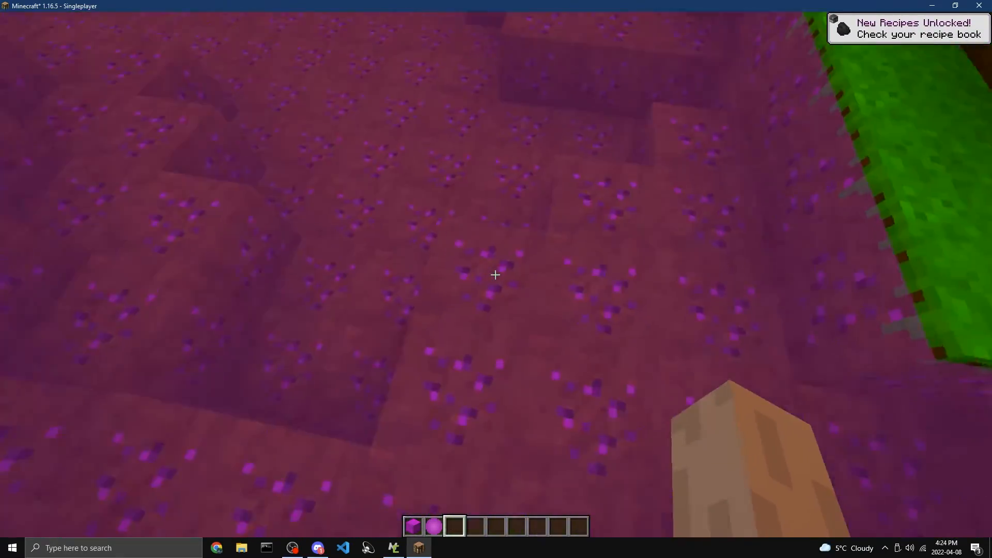
scroll(495, 274, "up", 1)
scroll(495, 274, "down", 1)
key("w")
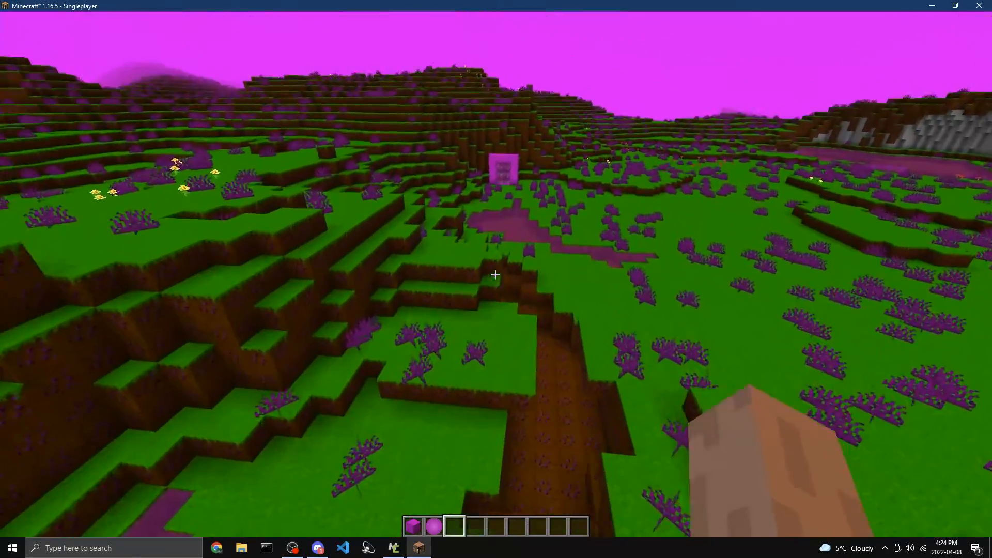
Cycle through the camera perspectives and fly back to the lit portal to view its animated texture up close
key("F5")
key("F5")
key("F5")
key("w")
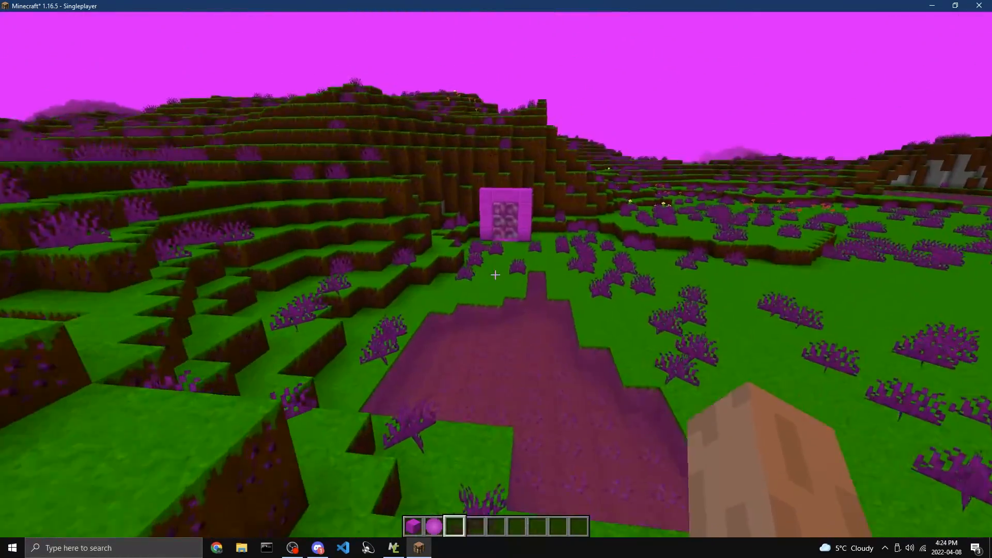
key("w")
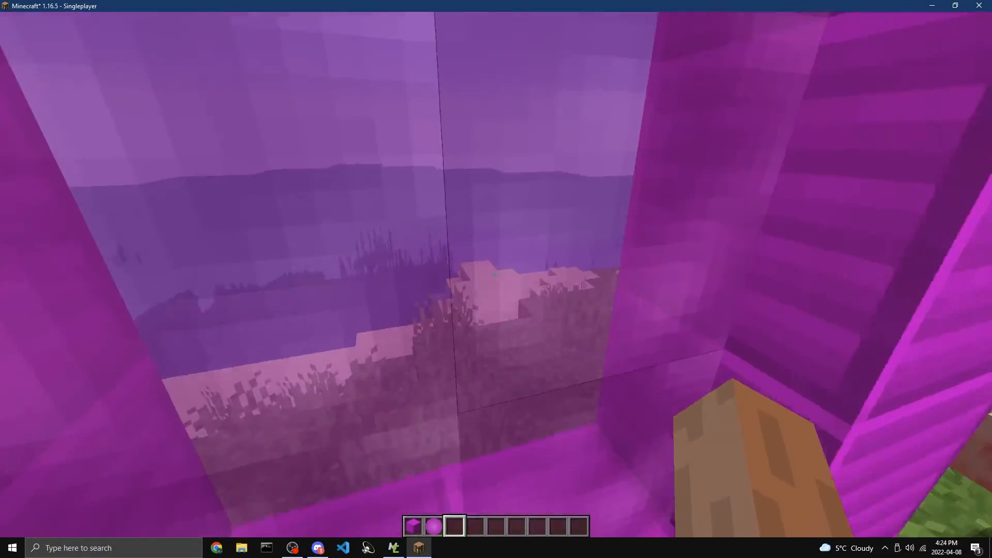
Save and quit the test world, close Minecraft and return to the MCreator workspace
key("Escape")
left_click(501, 261)
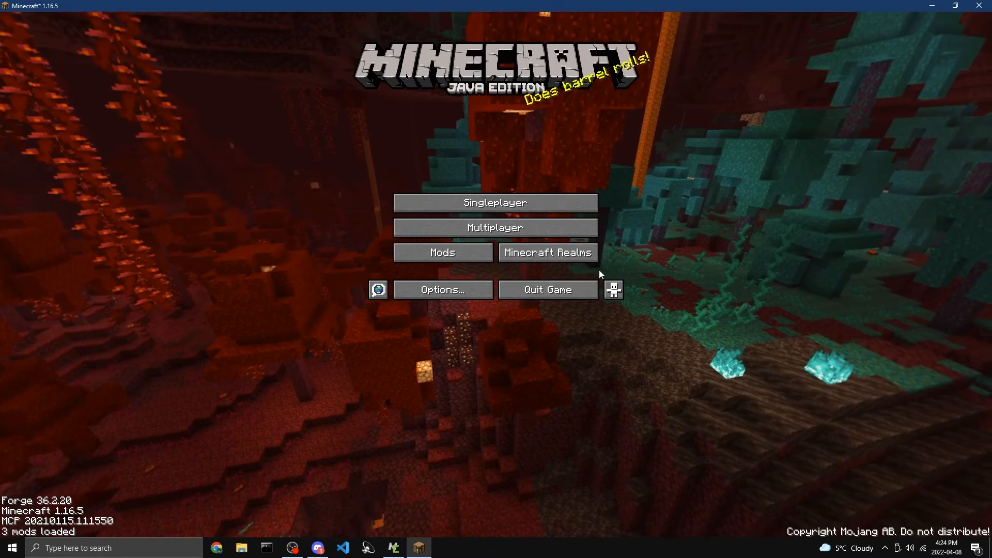
left_click(580, 290)
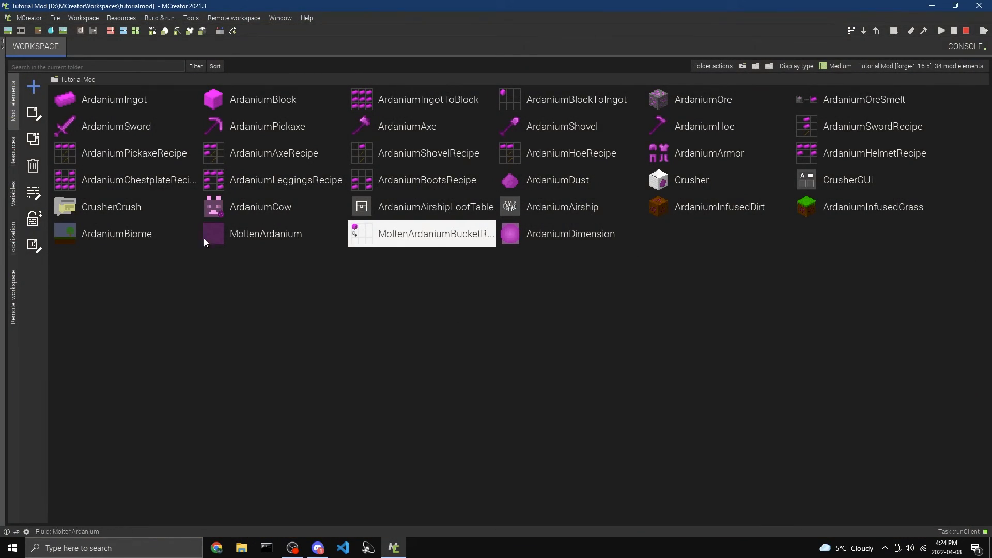
Create a new recipe mod element named ArdaniumOrbRecipe
left_click(34, 88)
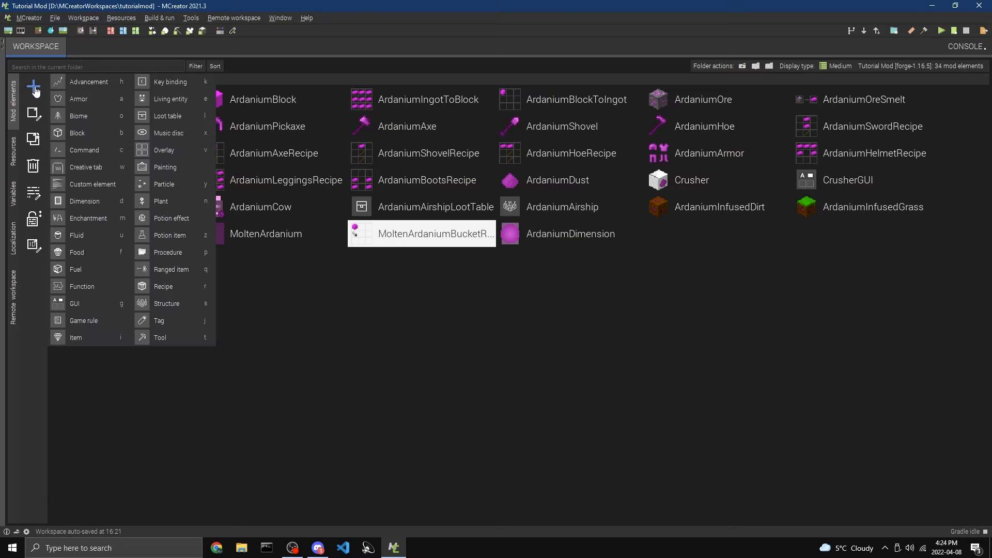
left_click(143, 288)
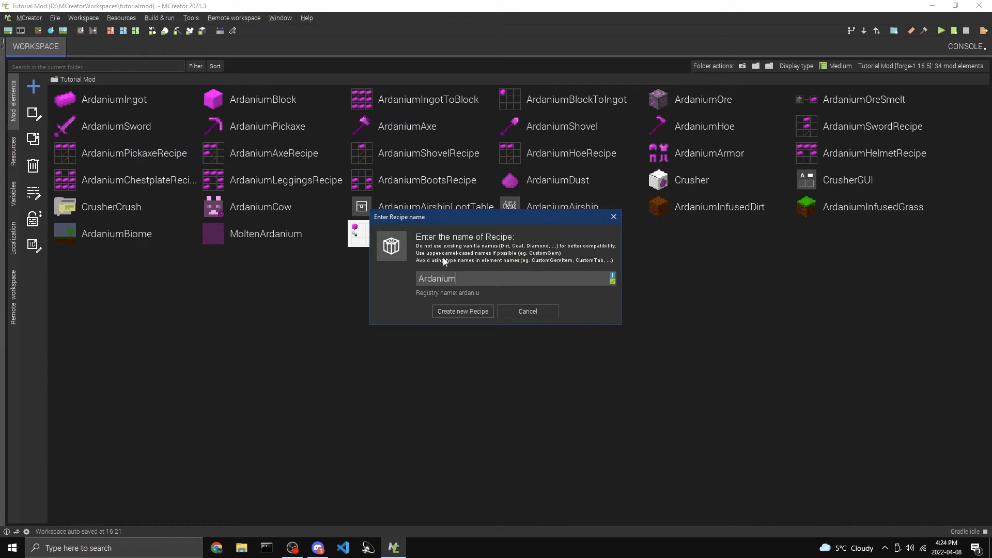
type("ArdaniumOrbRecipe")
key("Return")
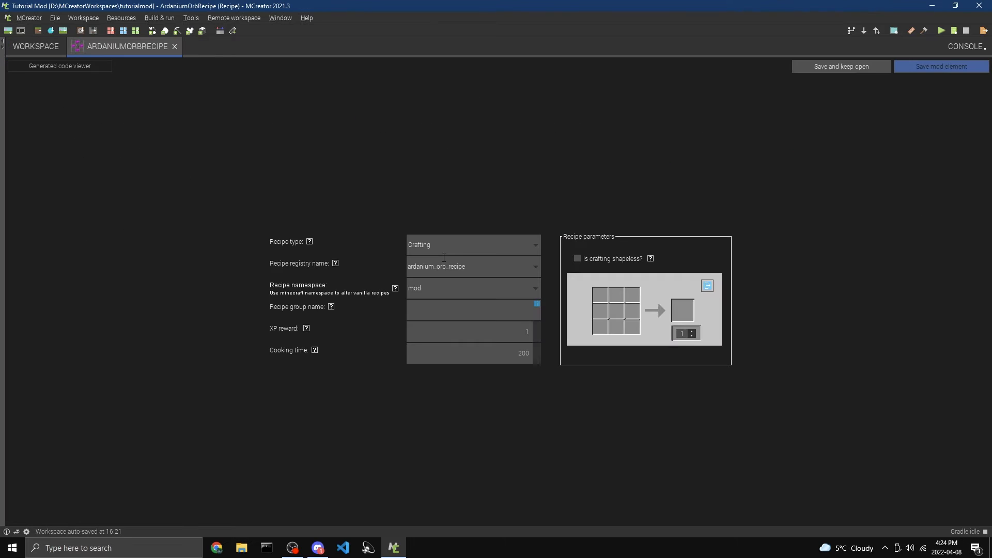
Set the crafting recipe's output to the ArdaniumDimension portal igniter item
left_click(685, 311)
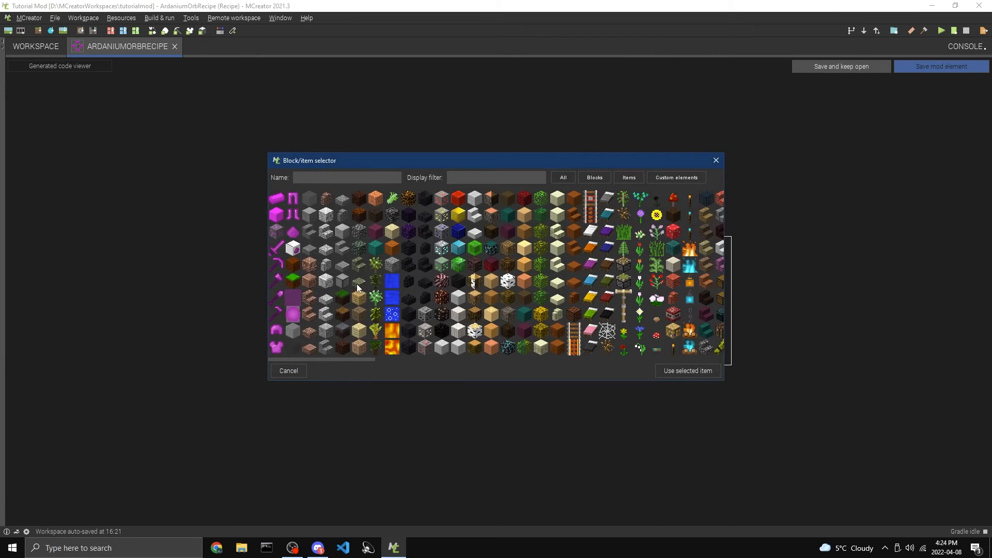
double_click(293, 315)
left_click(685, 311)
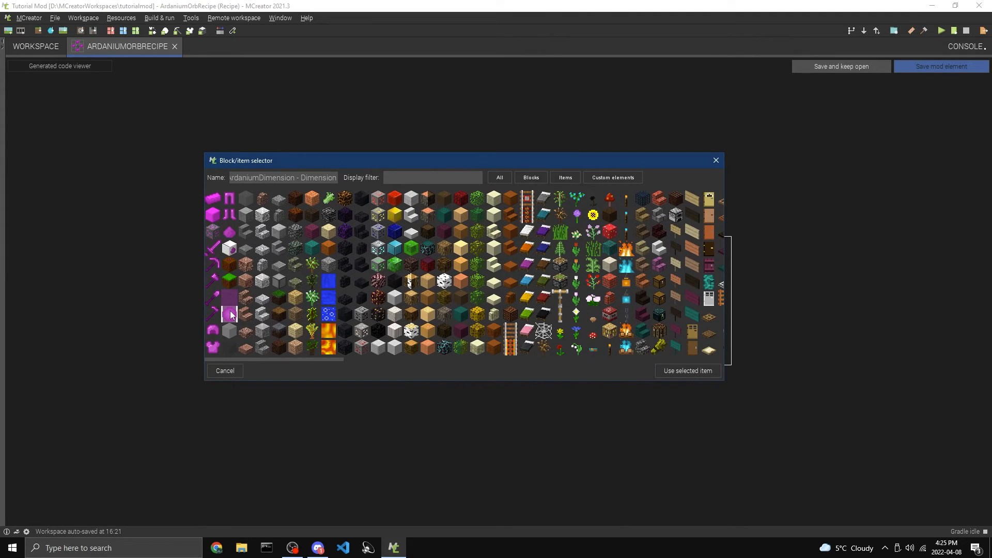
double_click(229, 314)
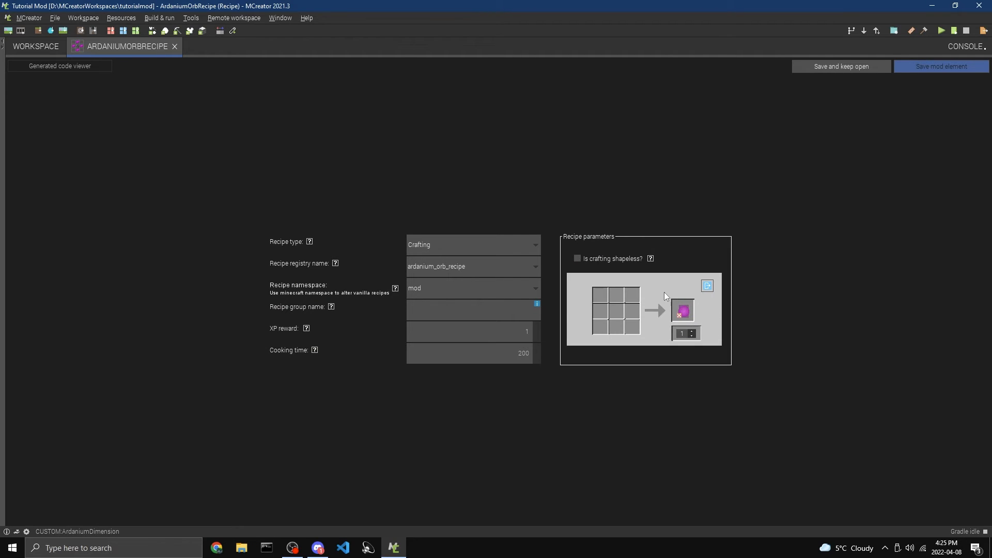
Place an ArdaniumIngot in each of the four crafting slots directly above, below and beside the grid's center
left_click(618, 300)
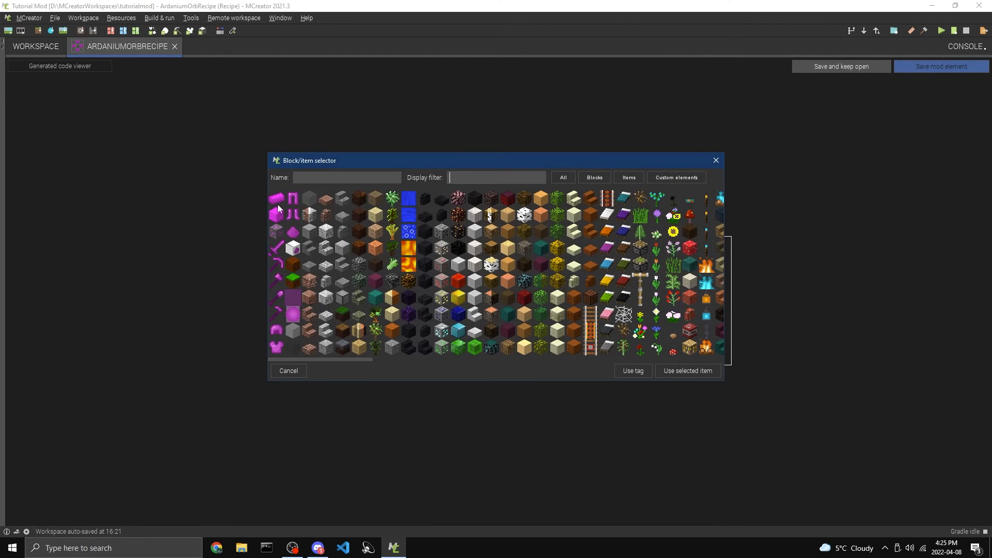
double_click(272, 201)
left_click(618, 312)
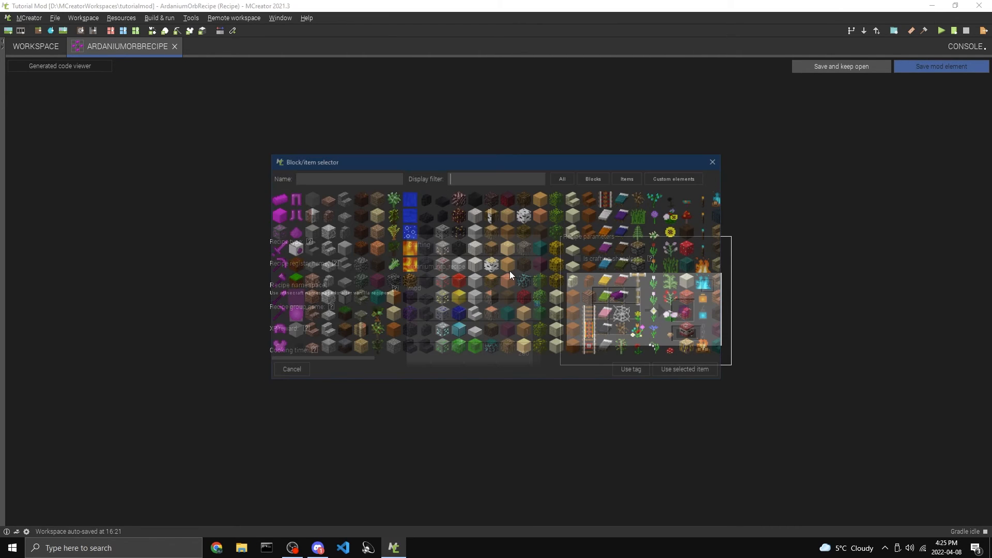
double_click(509, 271)
left_click(614, 327)
double_click(275, 201)
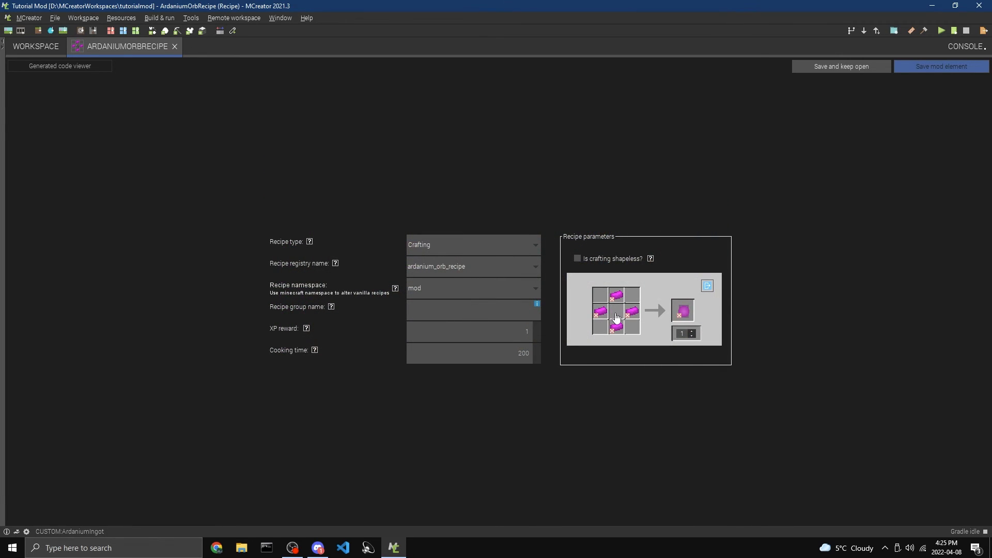
Put ArdaniumDust in the center slot of the crafting grid and save the recipe element
left_click(616, 316)
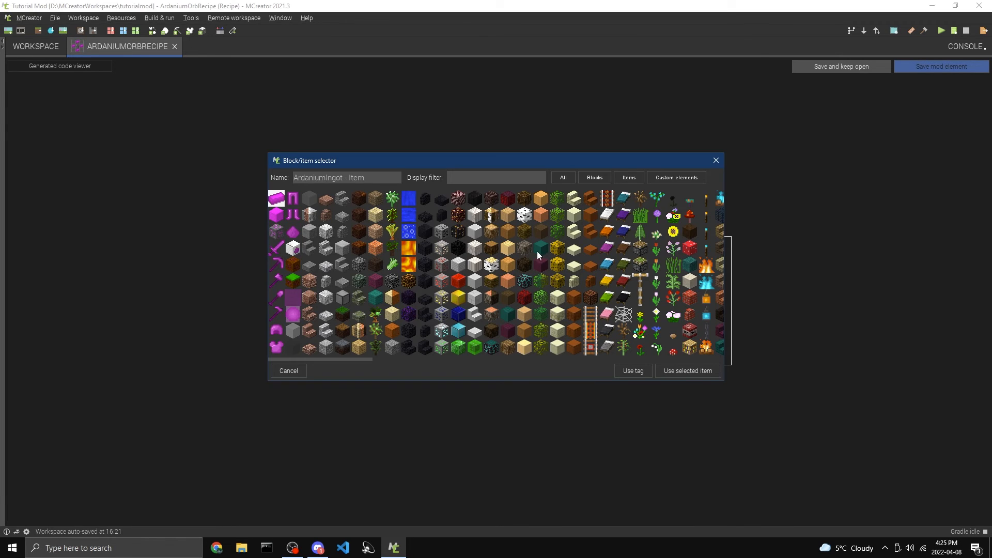
double_click(290, 234)
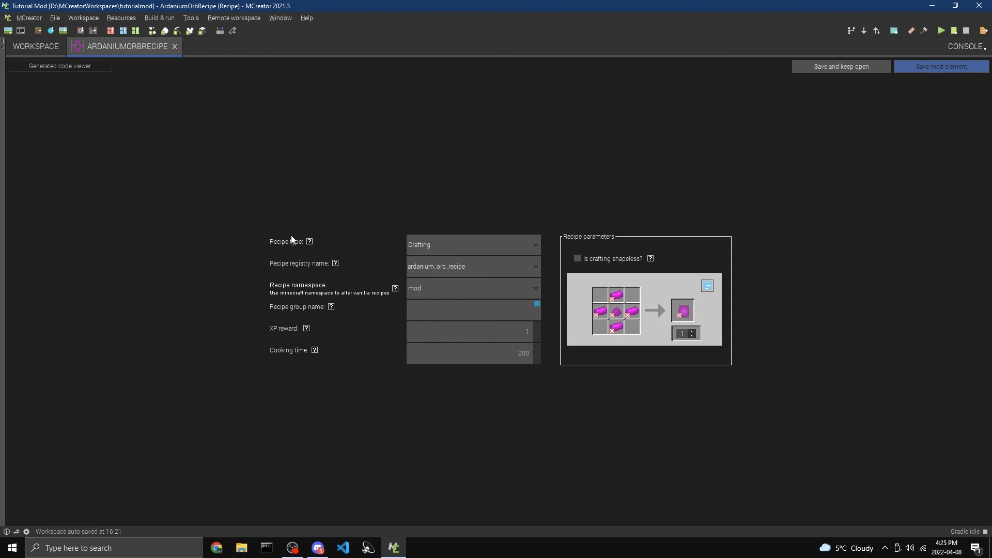
left_click(915, 71)
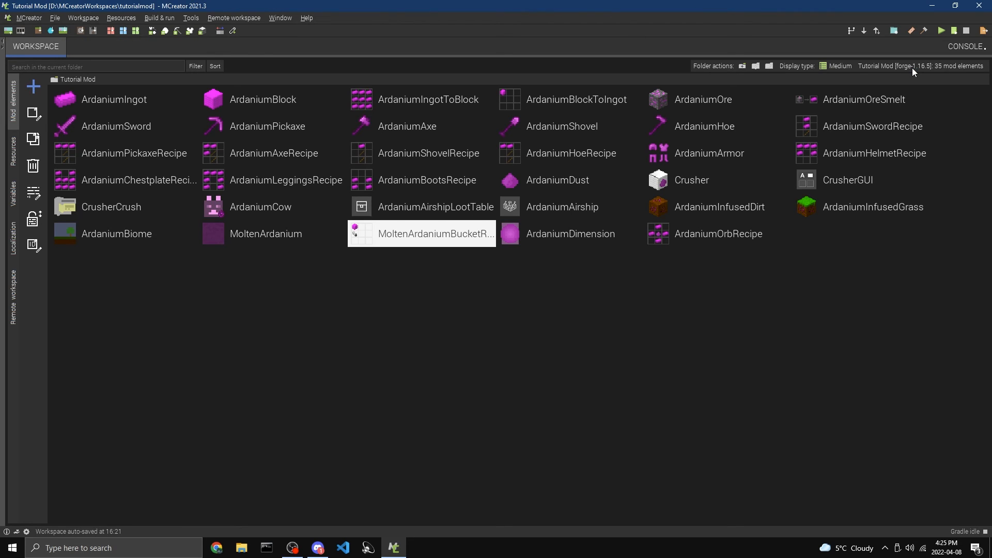